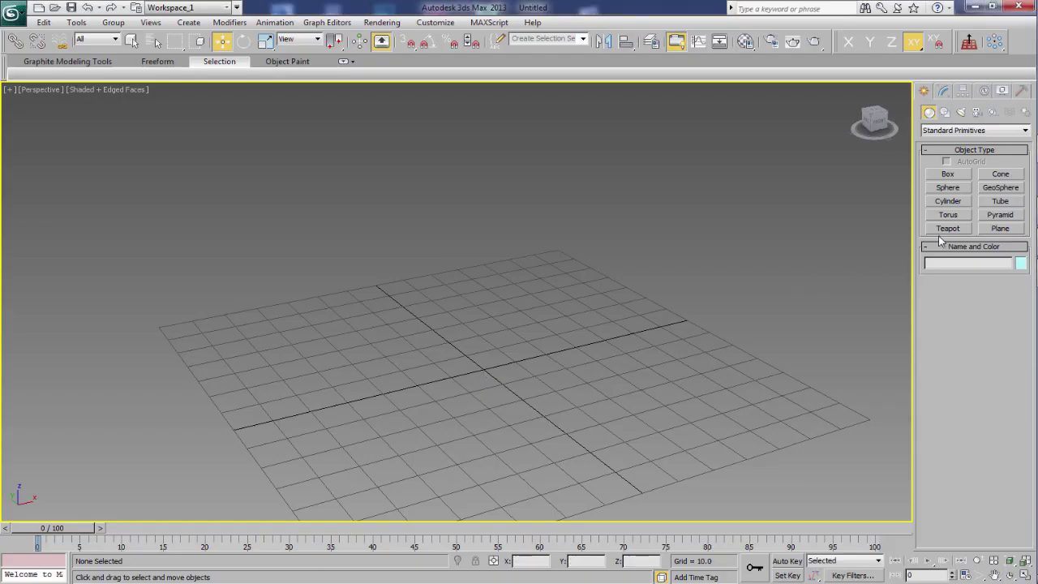
# - Place Teapot001 at the grid centre with 13 segments and a 43.392 radius
pyautogui.click(947, 228)
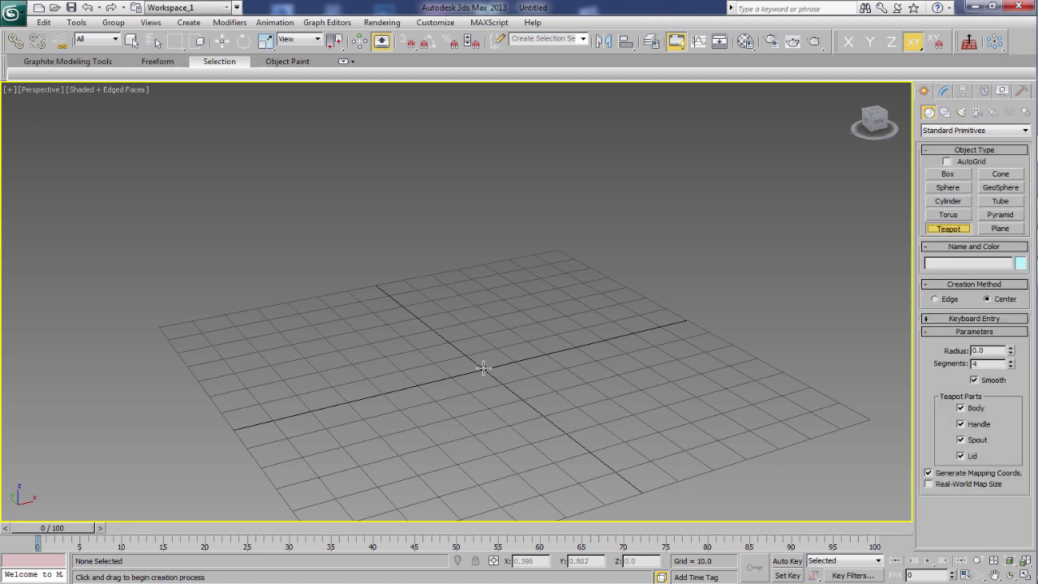
pyautogui.moveTo(483, 367); pyautogui.dragTo(601, 412)
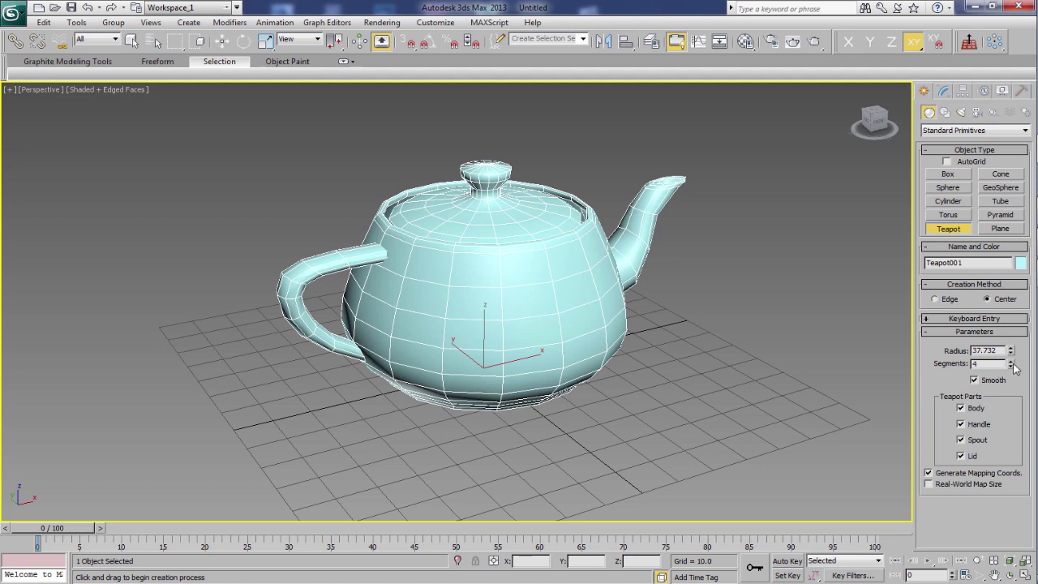
pyautogui.moveTo(1012, 364); pyautogui.dragTo(1008, 303)
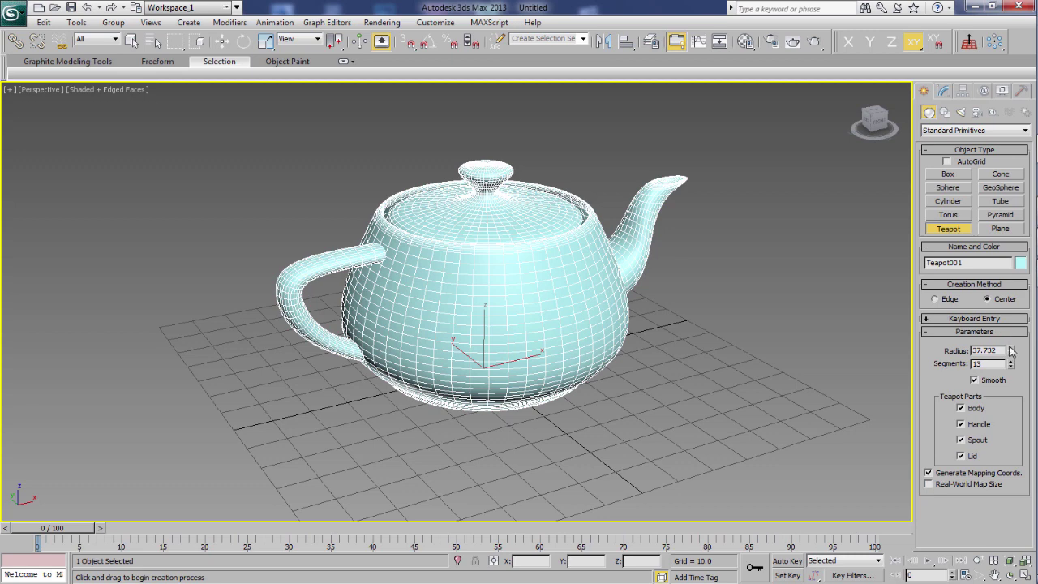
pyautogui.moveTo(1011, 350); pyautogui.dragTo(1010, 334)
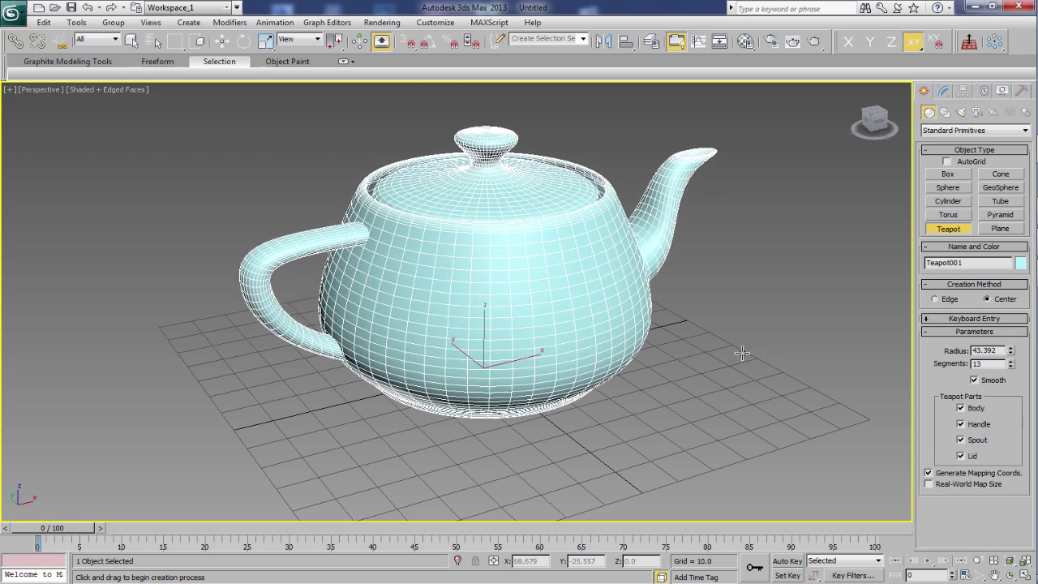
pyautogui.press('w')
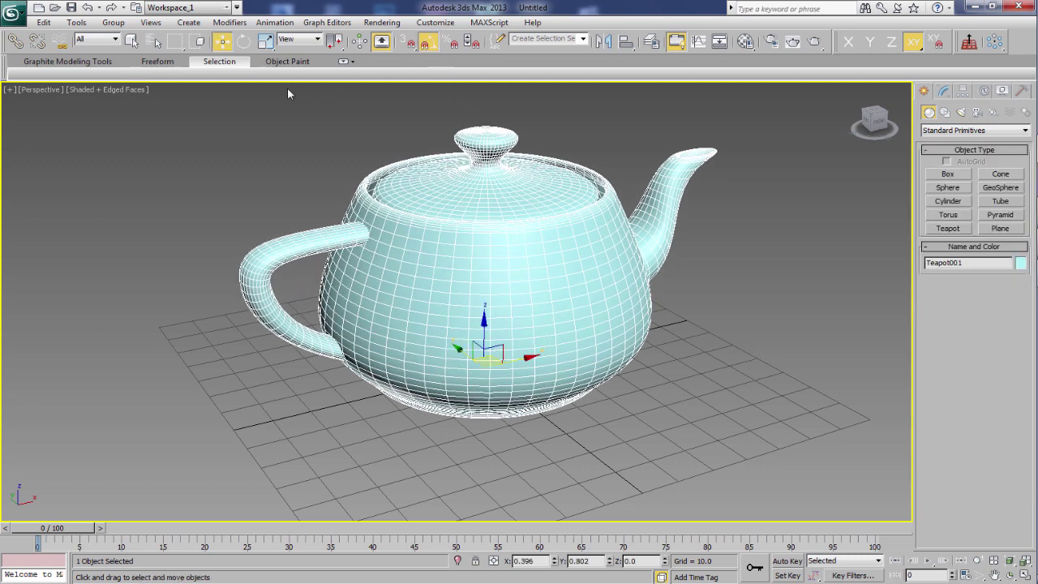
# - Rotate Teapot001 about 115° around Z so the spout swings to the left
pyautogui.click(246, 41)
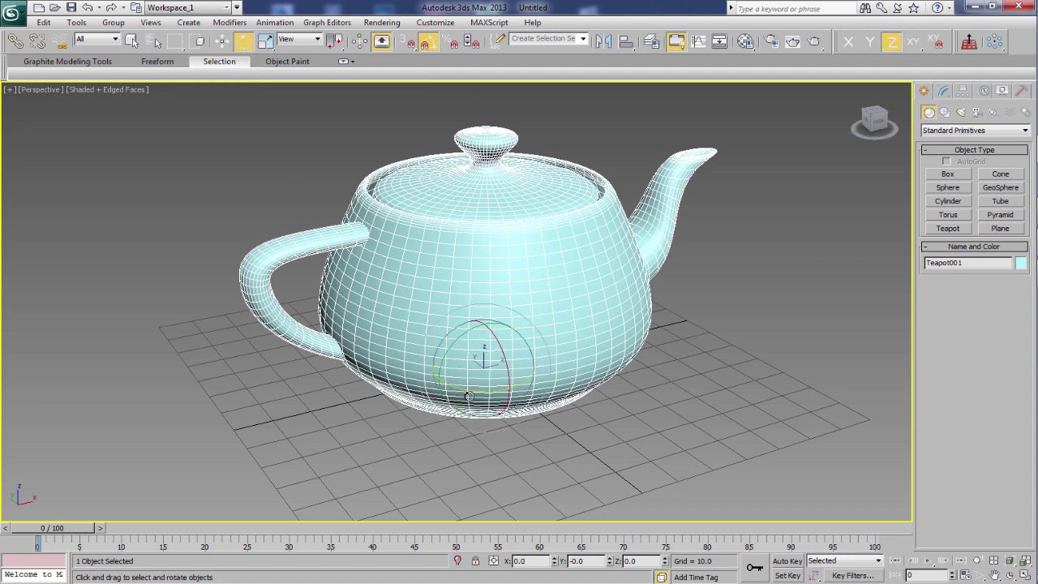
pyautogui.moveTo(463, 391); pyautogui.dragTo(535, 399)
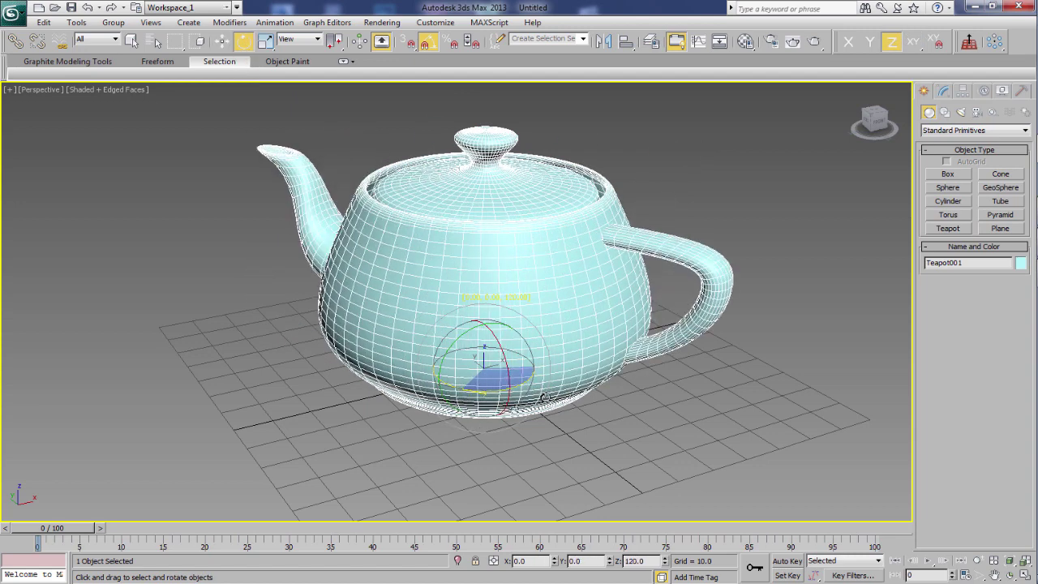
pyautogui.moveTo(535, 399); pyautogui.dragTo(542, 404)
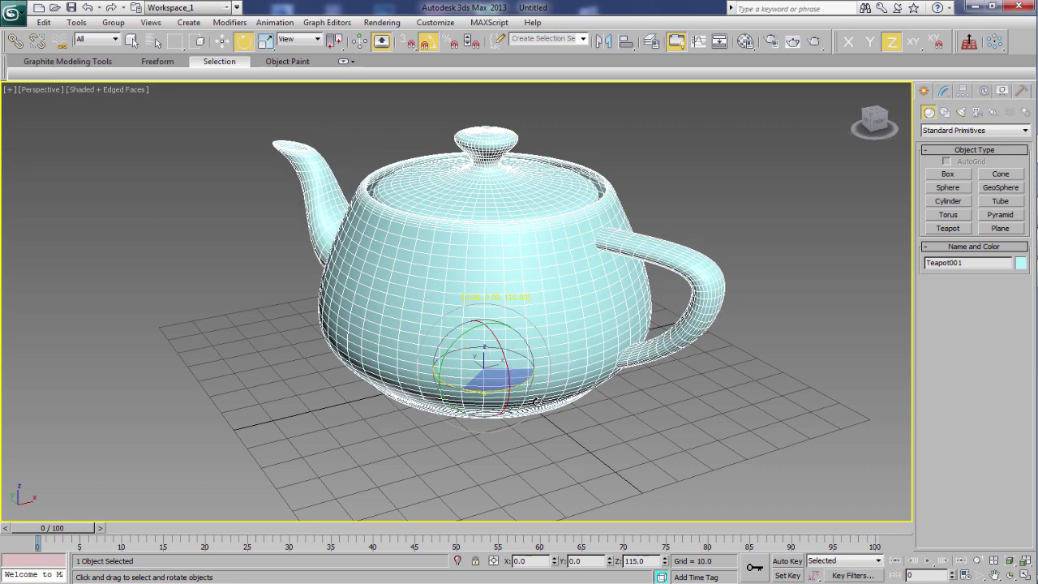
pyautogui.press('w')
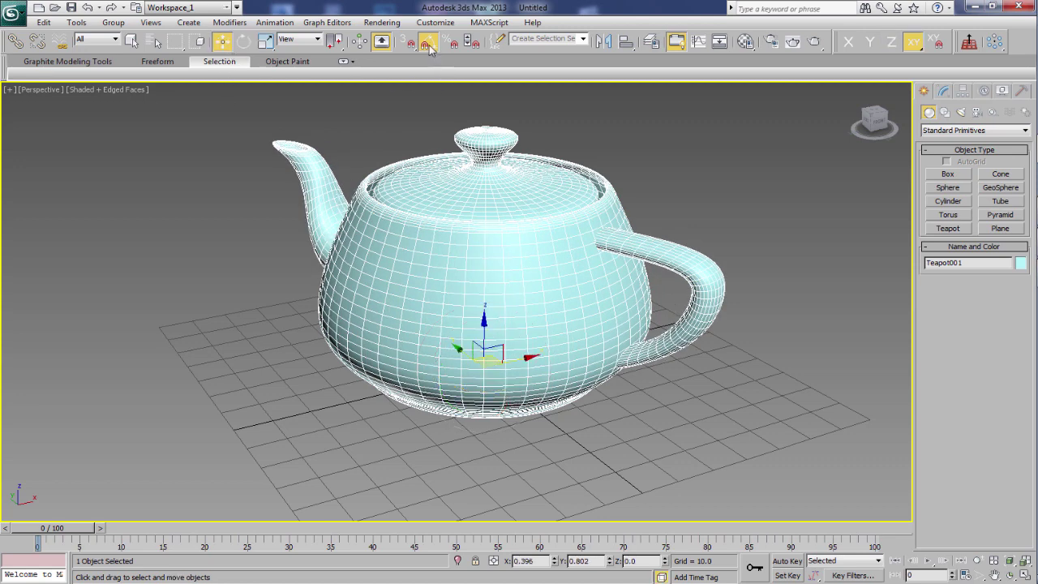
pyautogui.scroll(-2, 509, 332)
pyautogui.scroll(-2, 507, 329)
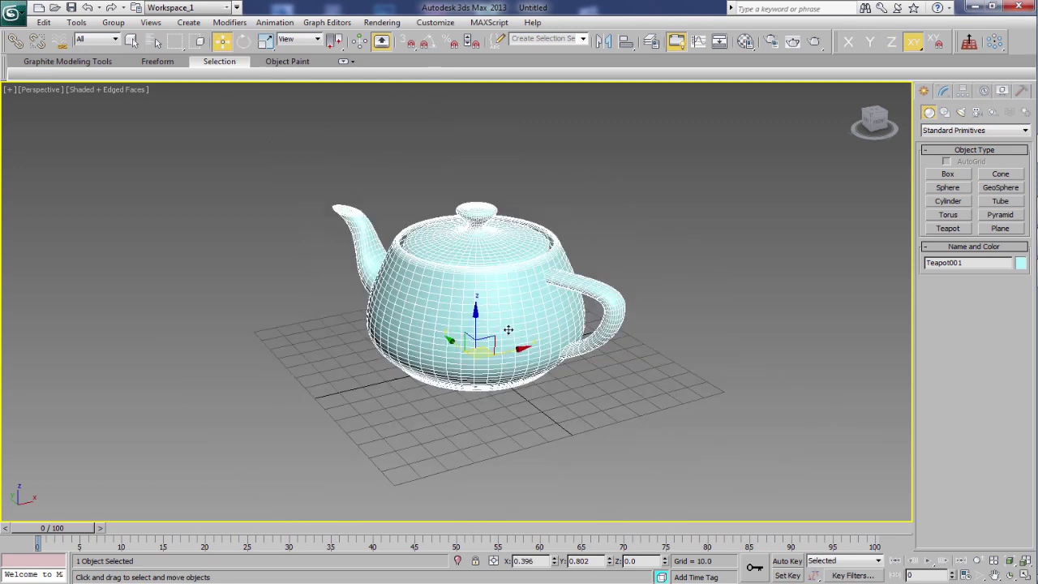
pyautogui.keyDown('alt'); pyautogui.moveTo(512, 352); pyautogui.dragTo(501, 356, button='middle'); pyautogui.keyUp('alt')
pyautogui.keyDown('alt'); pyautogui.moveTo(597, 321); pyautogui.dragTo(636, 297, button='middle'); pyautogui.keyUp('alt')
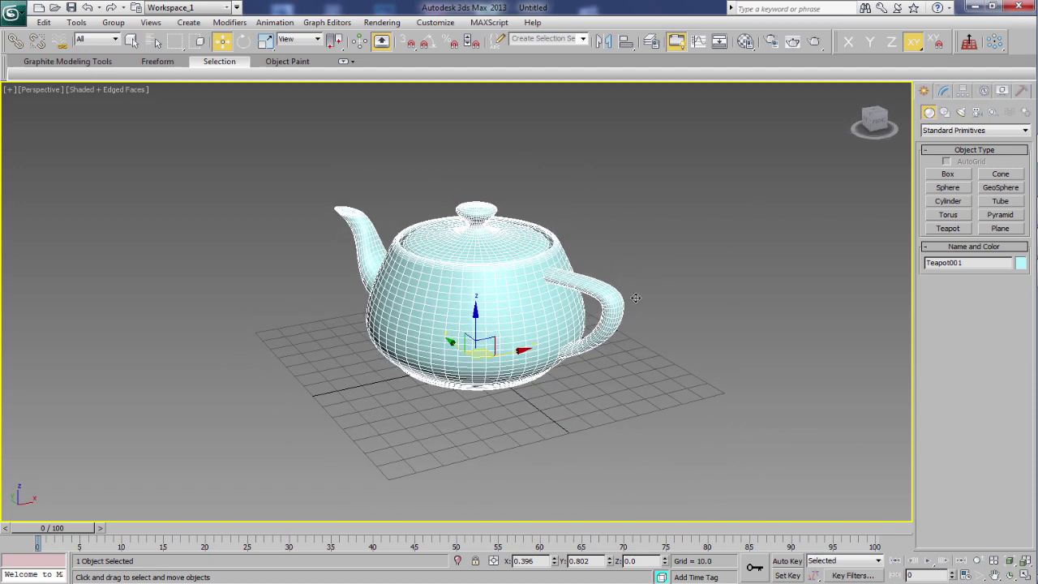
# - Apply a Slice modifier set to Split Mesh and select its Slice Plane sub-object
pyautogui.click(945, 92)
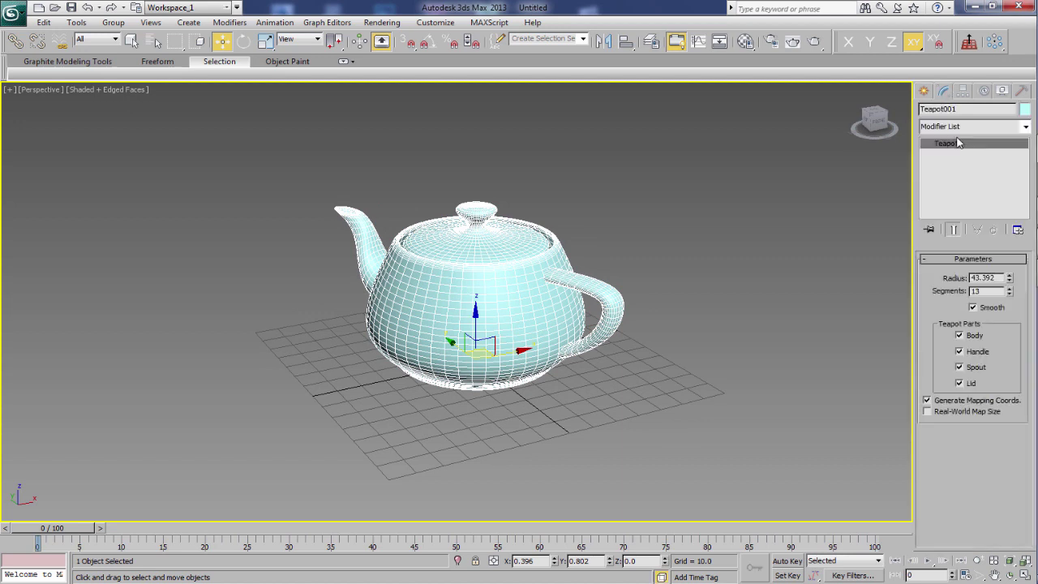
pyautogui.click(1026, 127)
pyautogui.write('s')
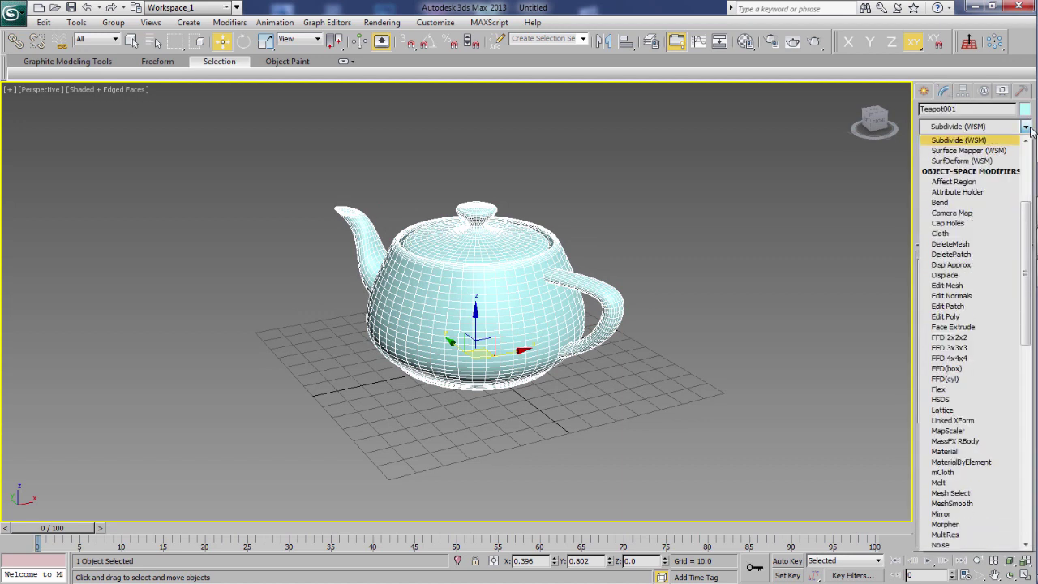
pyautogui.write('lice')
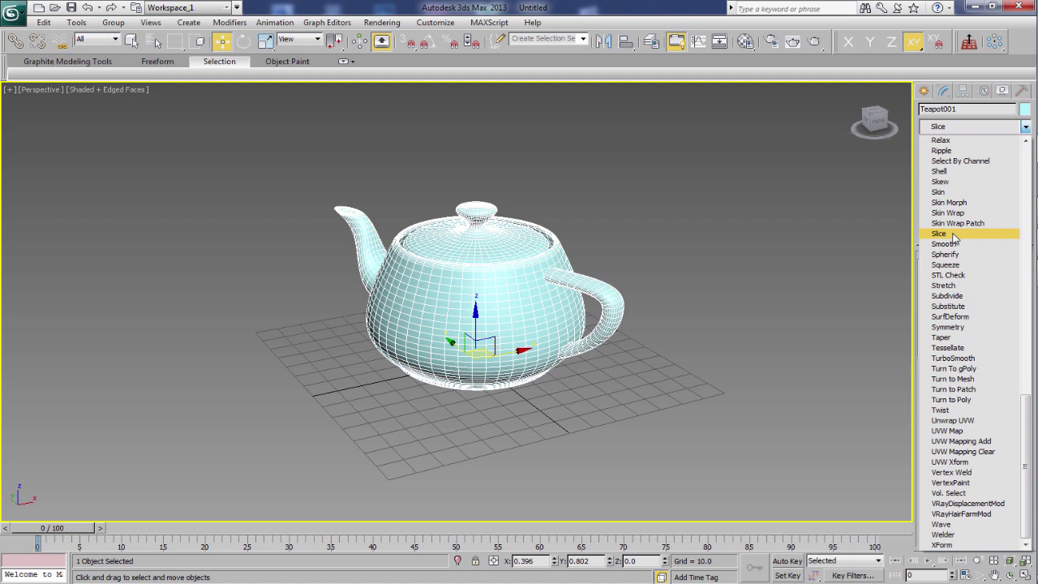
pyautogui.click(955, 234)
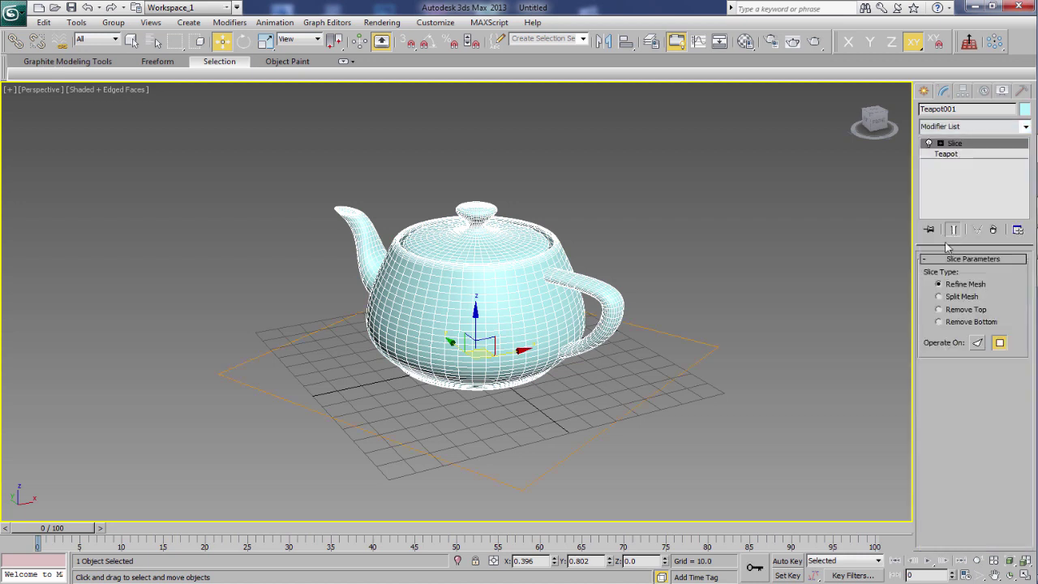
pyautogui.click(940, 145)
pyautogui.click(965, 154)
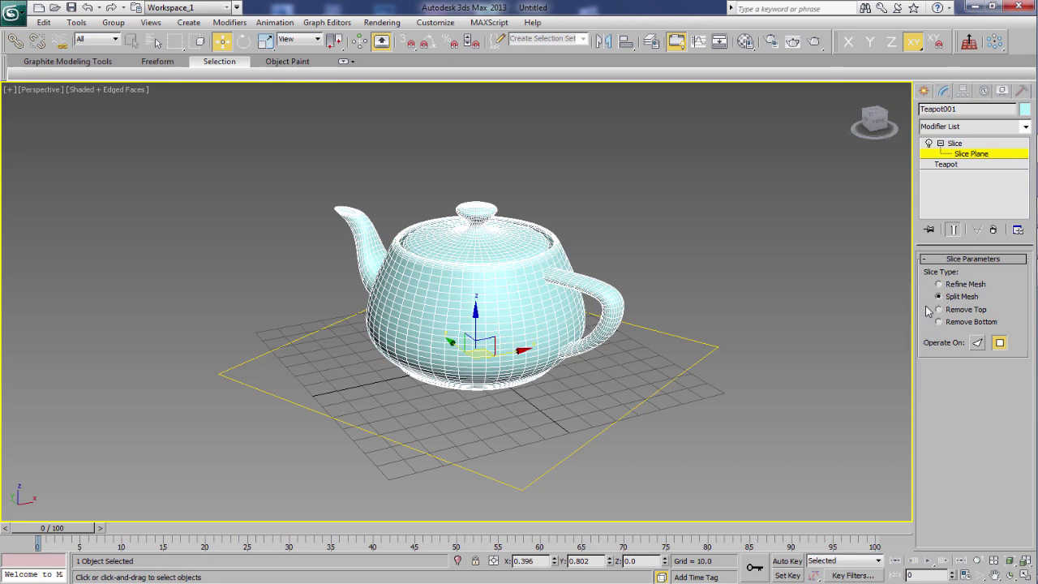
# - Raise the slice plane to about Z 35 so it cuts through the teapot's upper body
pyautogui.scroll(1, 603, 380)
pyautogui.scroll(2, 605, 385)
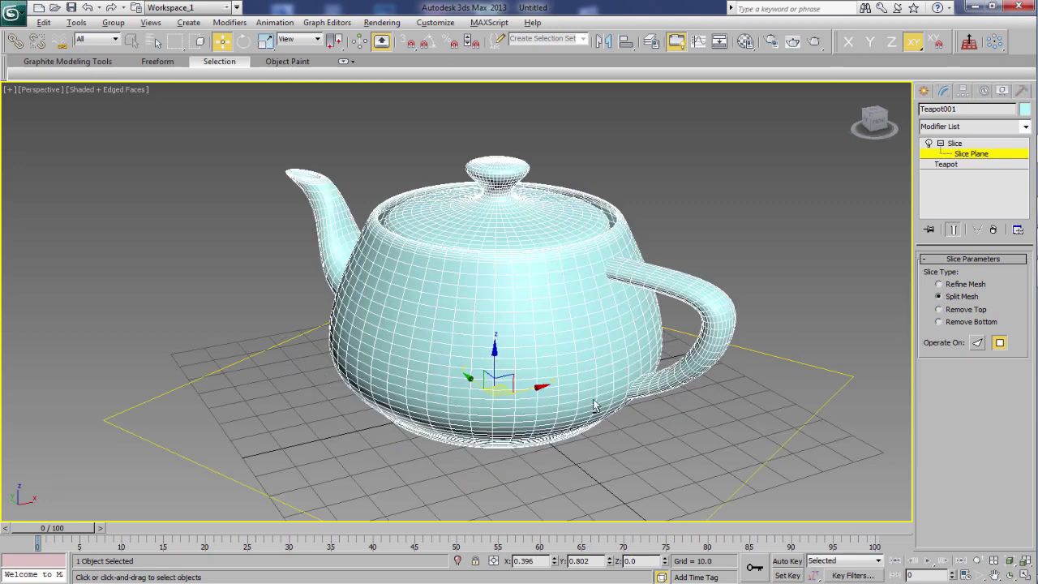
pyautogui.scroll(2, 596, 406)
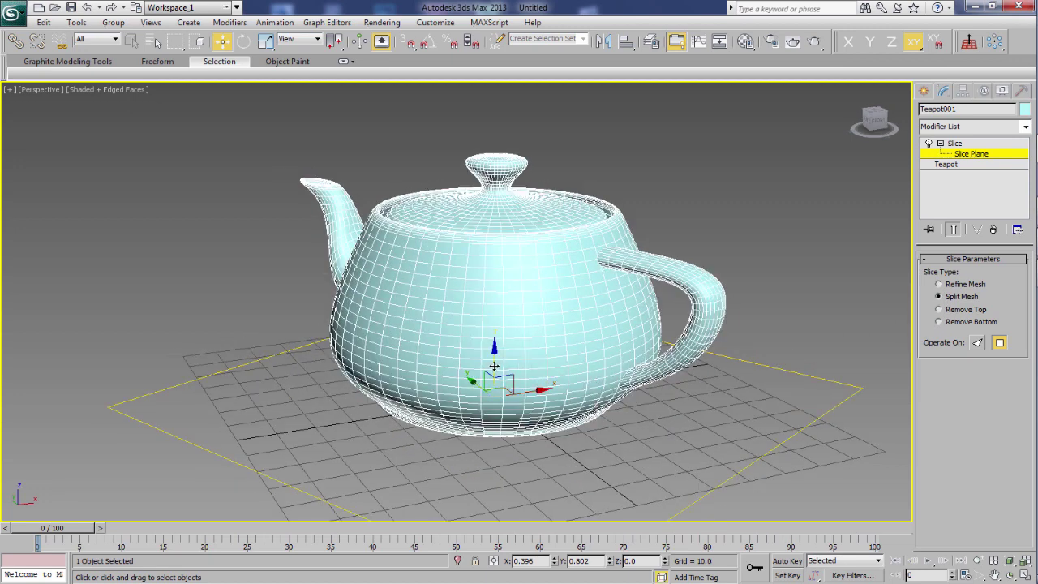
pyautogui.moveTo(494, 347); pyautogui.dragTo(500, 247)
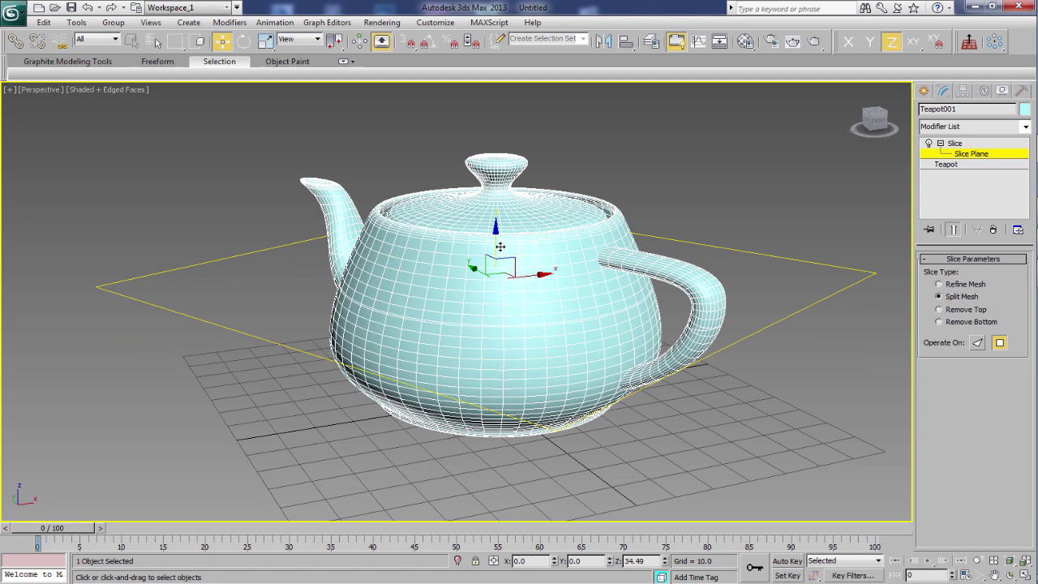
pyautogui.moveTo(501, 246); pyautogui.dragTo(505, 269)
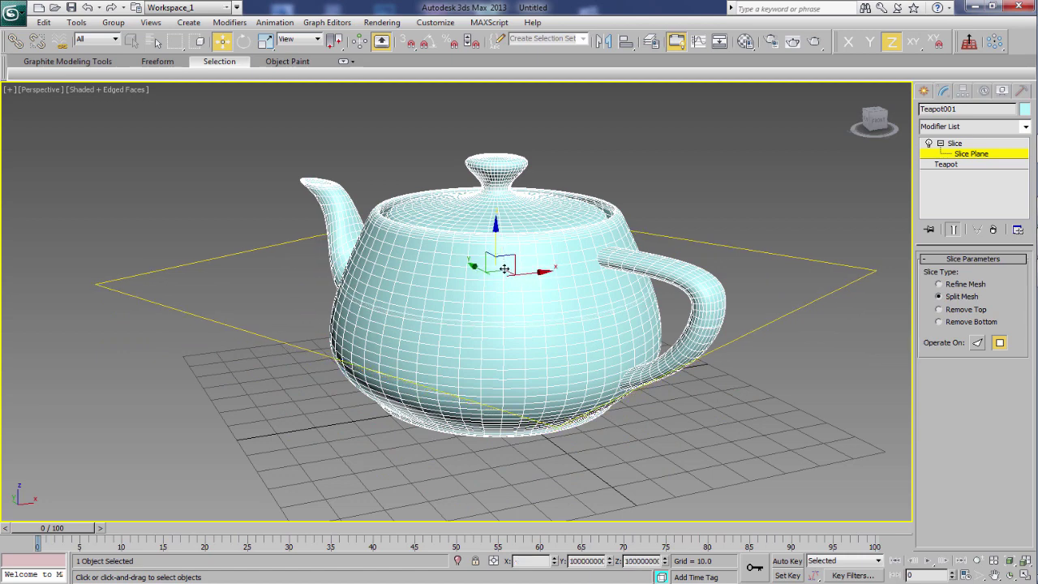
pyautogui.keyDown('alt'); pyautogui.moveTo(533, 354); pyautogui.dragTo(535, 433, button='middle'); pyautogui.keyUp('alt')
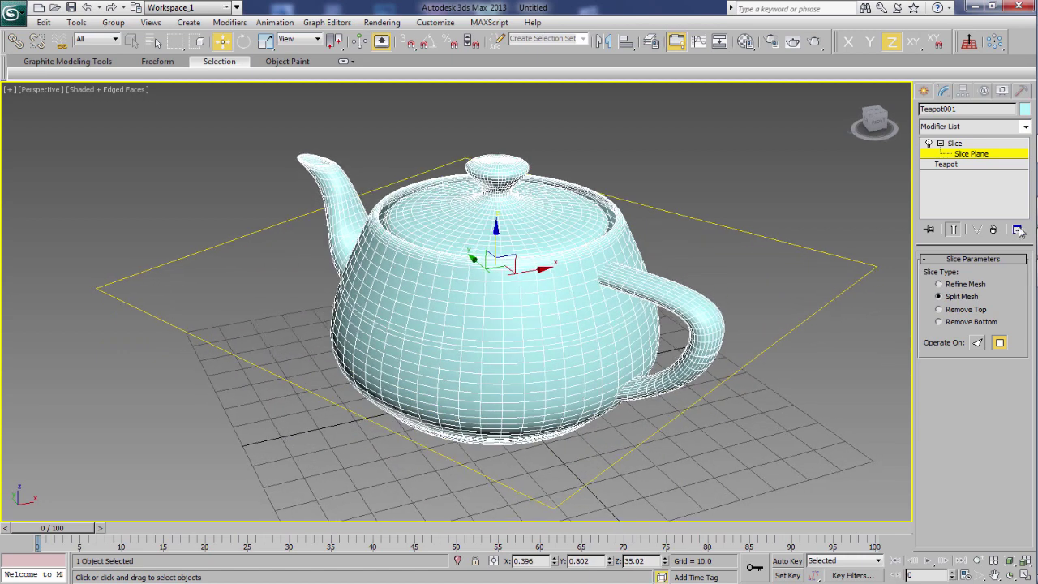
pyautogui.click(968, 156)
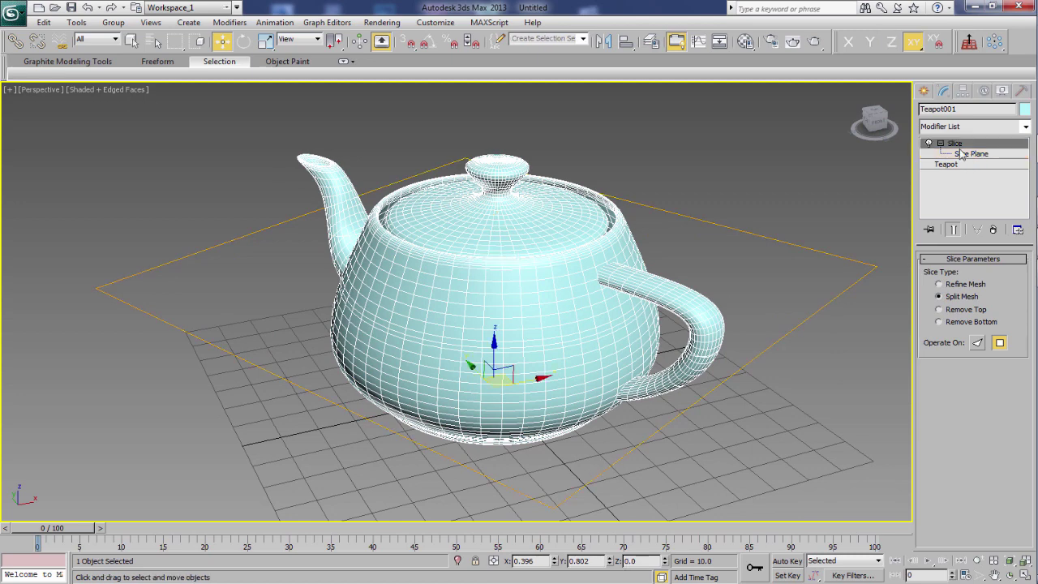
# - Collapse the stack so Teapot001 becomes an Editable Poly with the slice baked in
pyautogui.rightClick(959, 146)
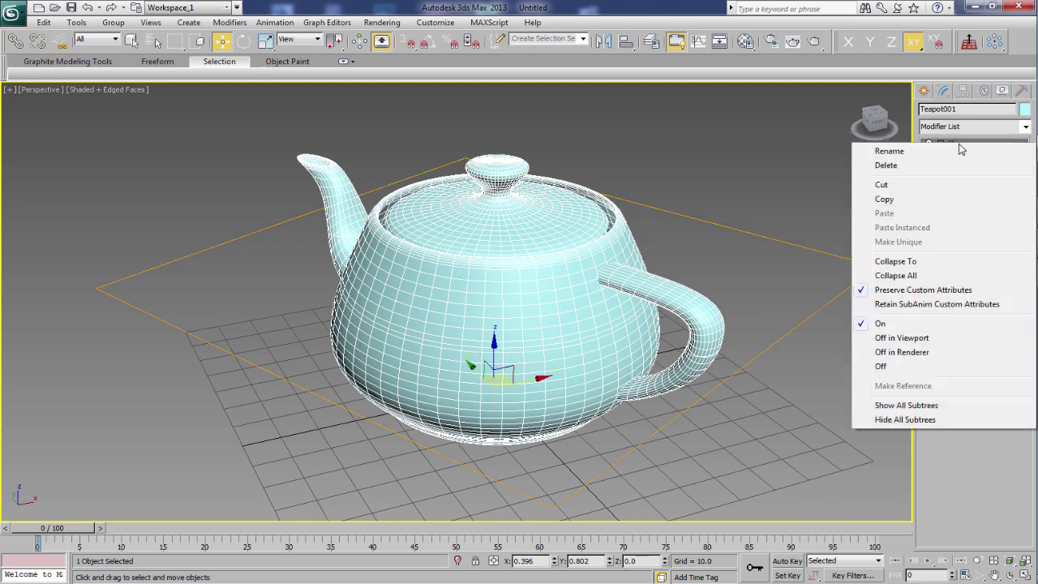
pyautogui.click(892, 261)
pyautogui.click(587, 354)
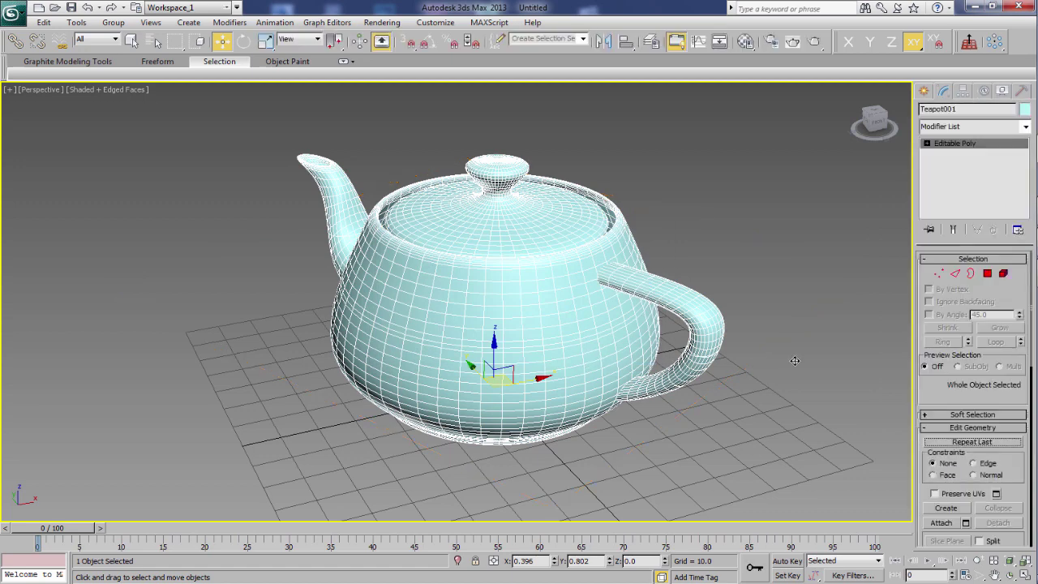
# - In Element mode, select the upper body band, lid, spout and handle (3332 polygons)
pyautogui.click(1004, 274)
pyautogui.click(511, 304)
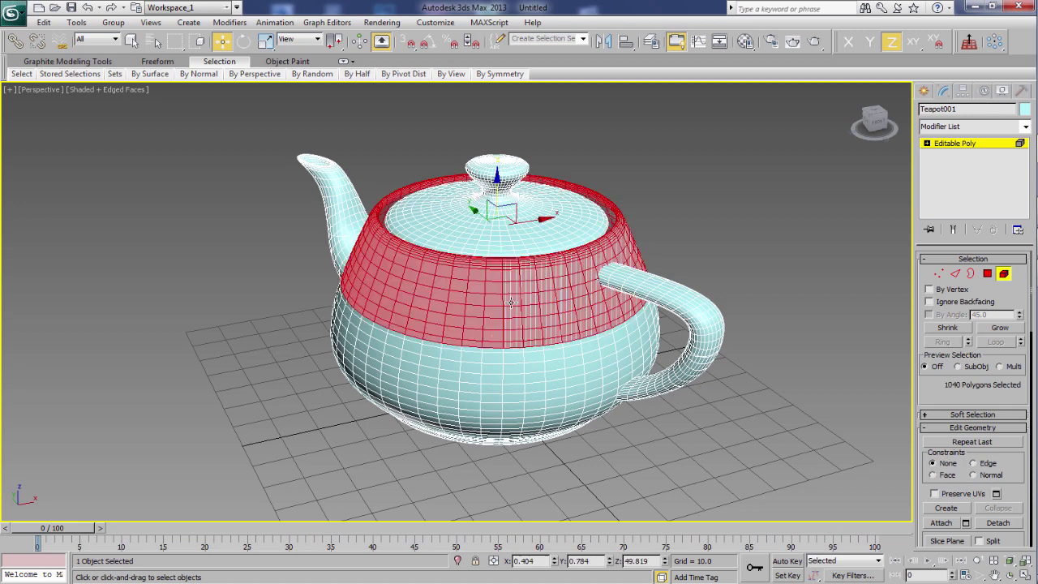
pyautogui.keyDown('ctrl'); pyautogui.click(504, 247); pyautogui.keyUp('ctrl')
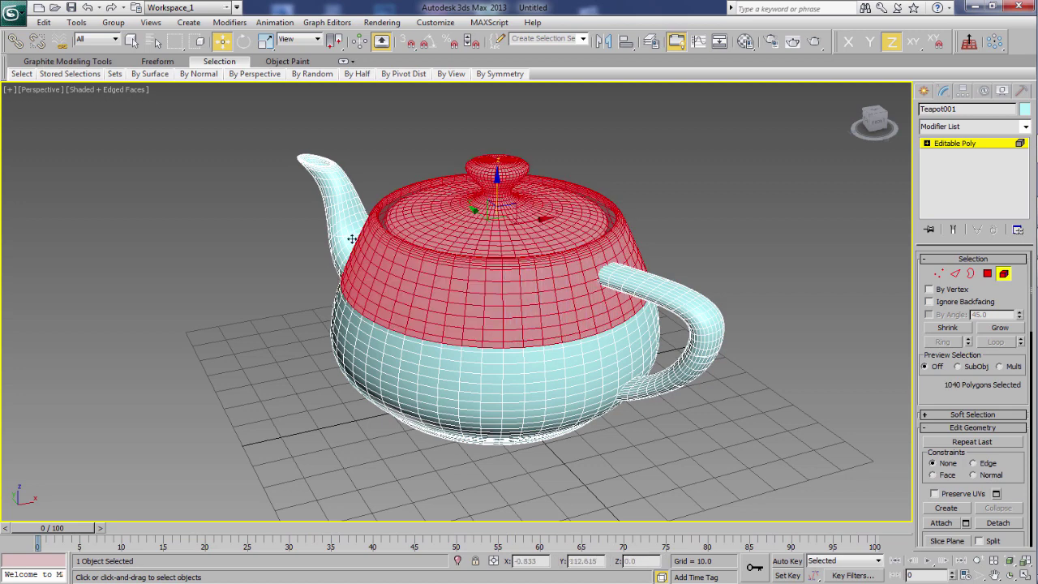
pyautogui.keyDown('ctrl'); pyautogui.click(337, 214); pyautogui.keyUp('ctrl')
pyautogui.keyDown('ctrl'); pyautogui.click(653, 289); pyautogui.keyUp('ctrl')
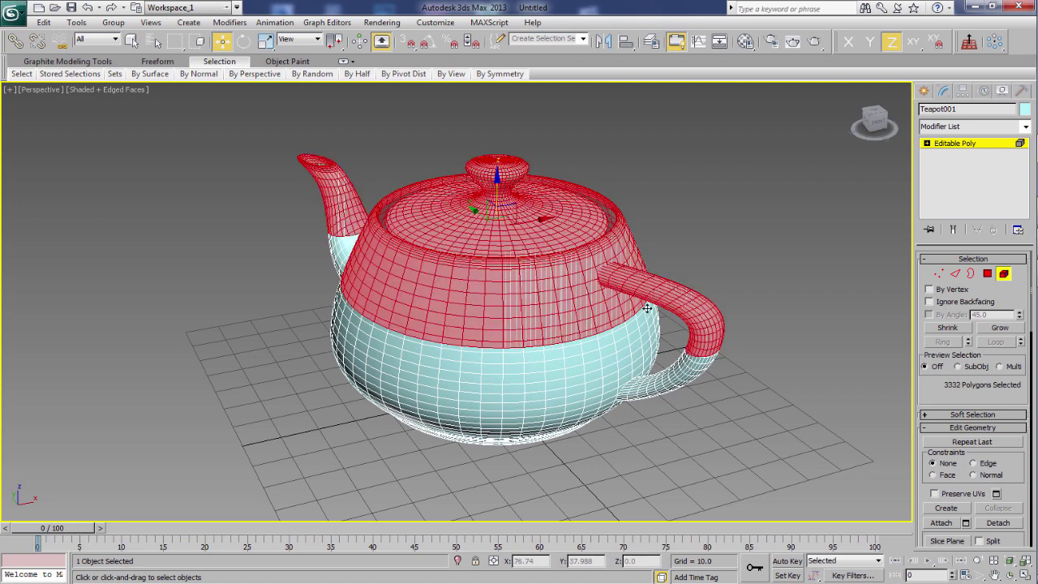
pyautogui.moveTo(557, 384)
pyautogui.keyDown('alt'); pyautogui.mouseDown(button='middle')
pyautogui.moveTo(498, 373)
pyautogui.moveTo(537, 401)
pyautogui.moveTo(576, 263)
pyautogui.mouseUp(button='middle'); pyautogui.keyUp('alt')
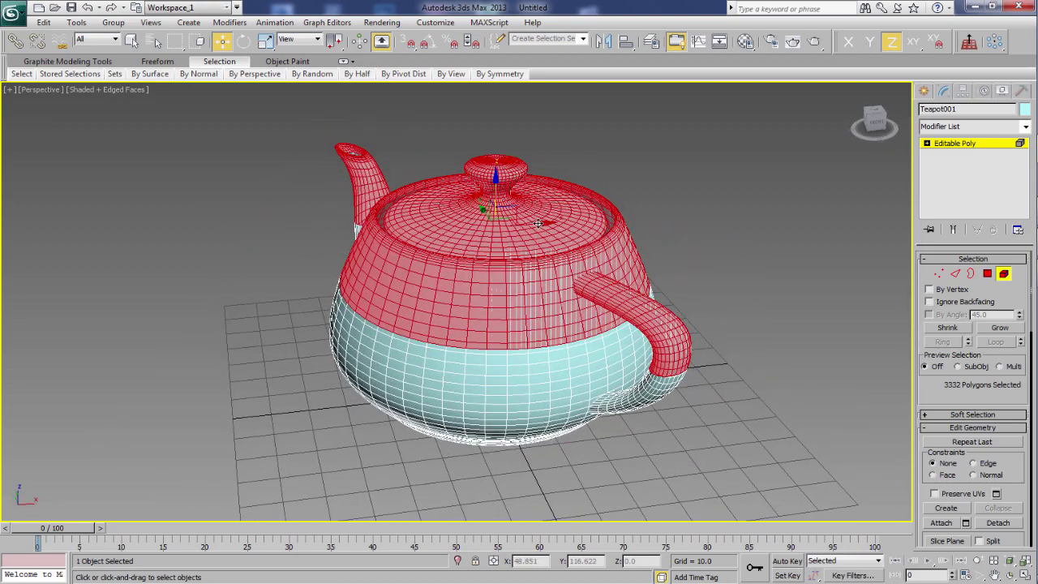
# - Drag the selected upper piece along X to the right, away from the lower bowl
pyautogui.moveTo(549, 223); pyautogui.dragTo(856, 209)
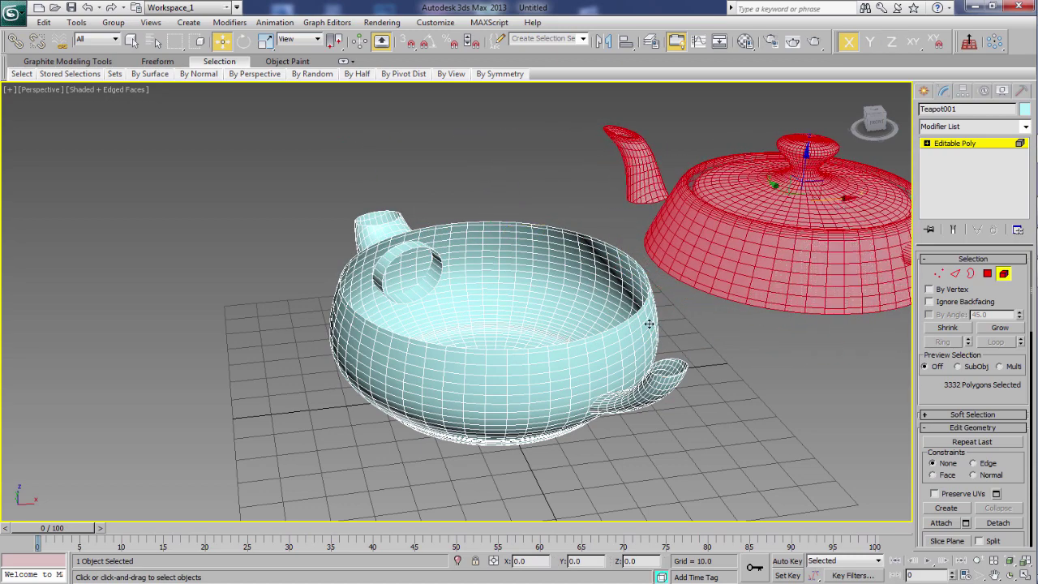
pyautogui.moveTo(856, 210)
pyautogui.keyDown('alt'); pyautogui.mouseDown(button='middle')
pyautogui.moveTo(641, 392)
pyautogui.moveTo(646, 375)
pyautogui.moveTo(568, 376)
pyautogui.moveTo(419, 399)
pyautogui.moveTo(527, 437)
pyautogui.moveTo(519, 412)
pyautogui.moveTo(495, 430)
pyautogui.mouseUp(button='middle'); pyautogui.keyUp('alt')
pyautogui.scroll(-3, 419, 398)
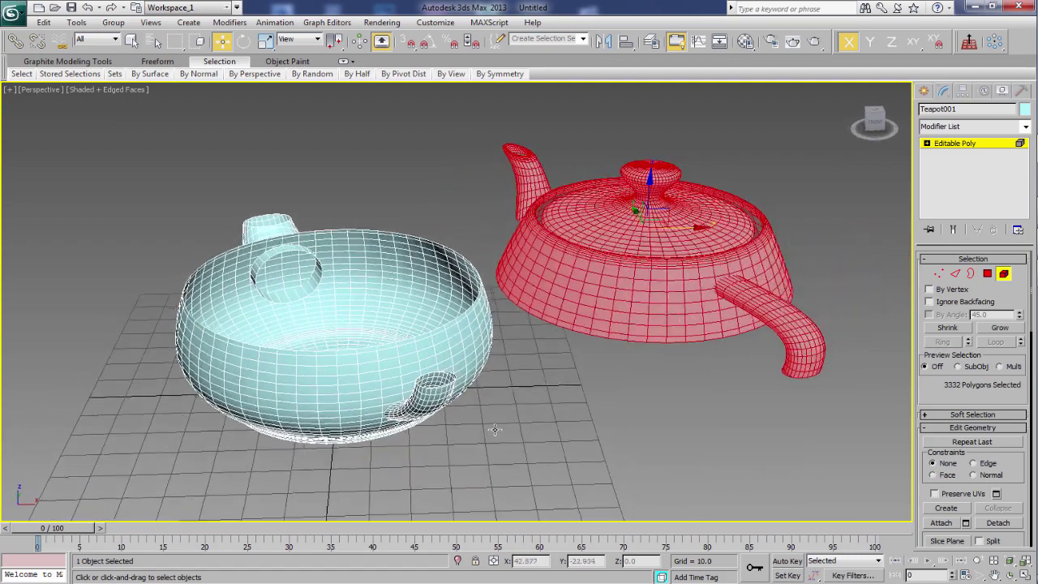
pyautogui.moveTo(688, 227); pyautogui.dragTo(684, 245)
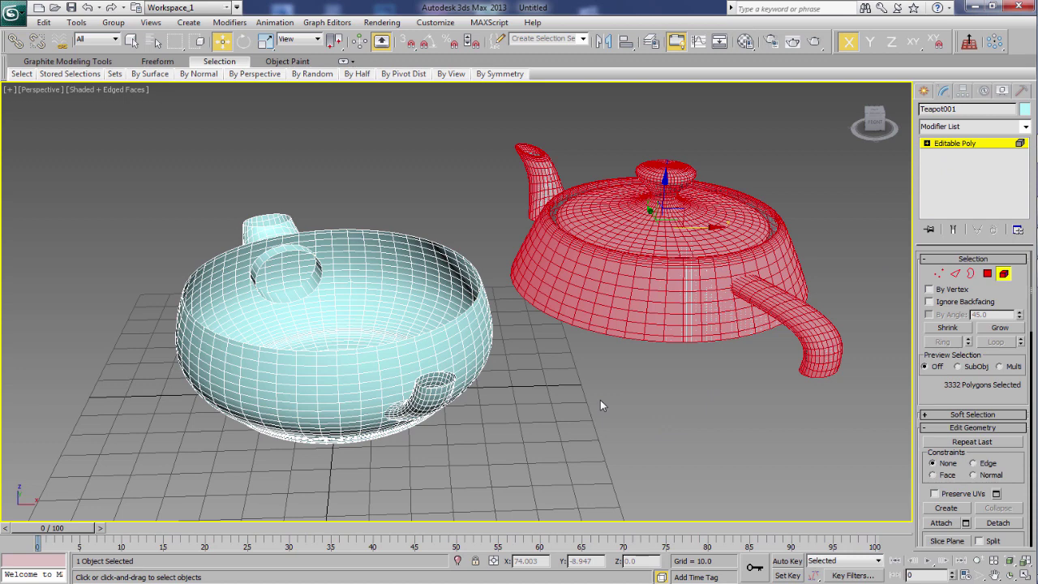
# - Switch the viewport to Shaded and zoom out to view both teapot pieces
pyautogui.press('F4')
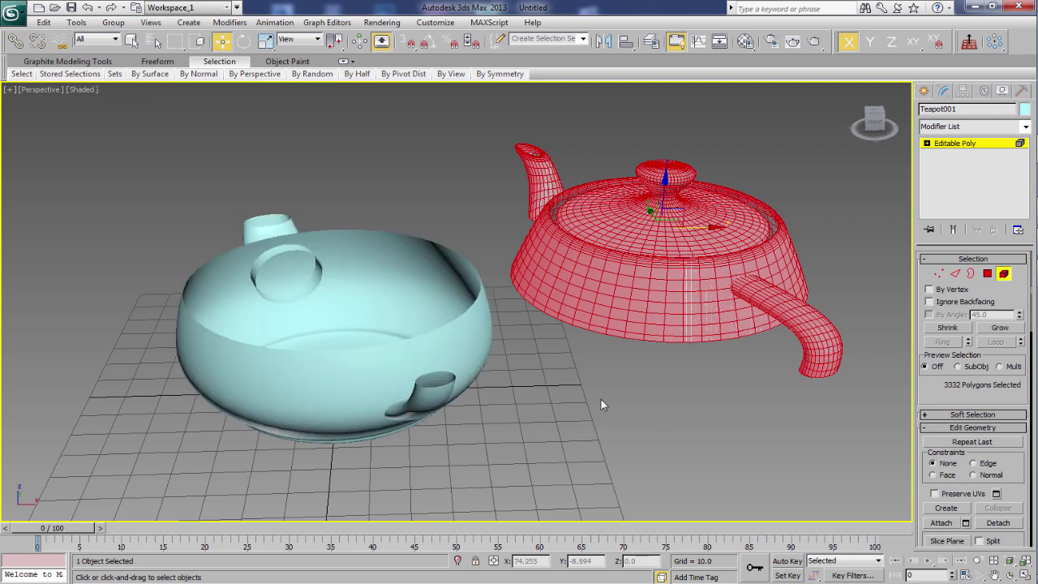
pyautogui.moveTo(564, 407)
pyautogui.keyDown('alt'); pyautogui.mouseDown(button='middle')
pyautogui.moveTo(547, 416)
pyautogui.moveTo(625, 393)
pyautogui.moveTo(562, 424)
pyautogui.moveTo(566, 460)
pyautogui.mouseUp(button='middle'); pyautogui.keyUp('alt')
pyautogui.scroll(-2, 566, 460)
pyautogui.scroll(-2, 526, 364)
pyautogui.scroll(-2, 554, 358)
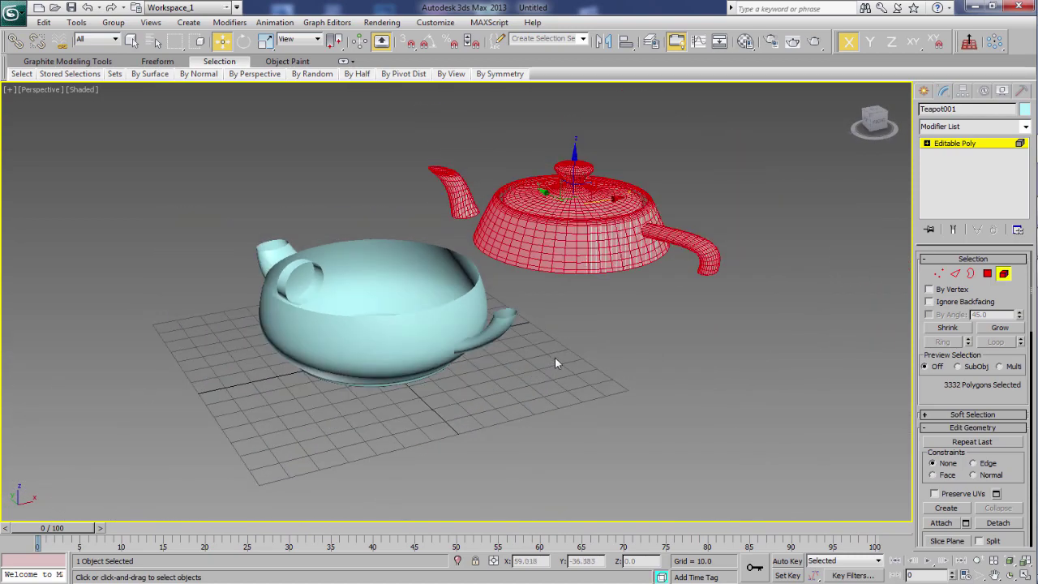
pyautogui.scroll(-1, 553, 364)
# - Stack a second Slice modifier on the Editable Poly and expand it to show its plane
pyautogui.click(953, 143)
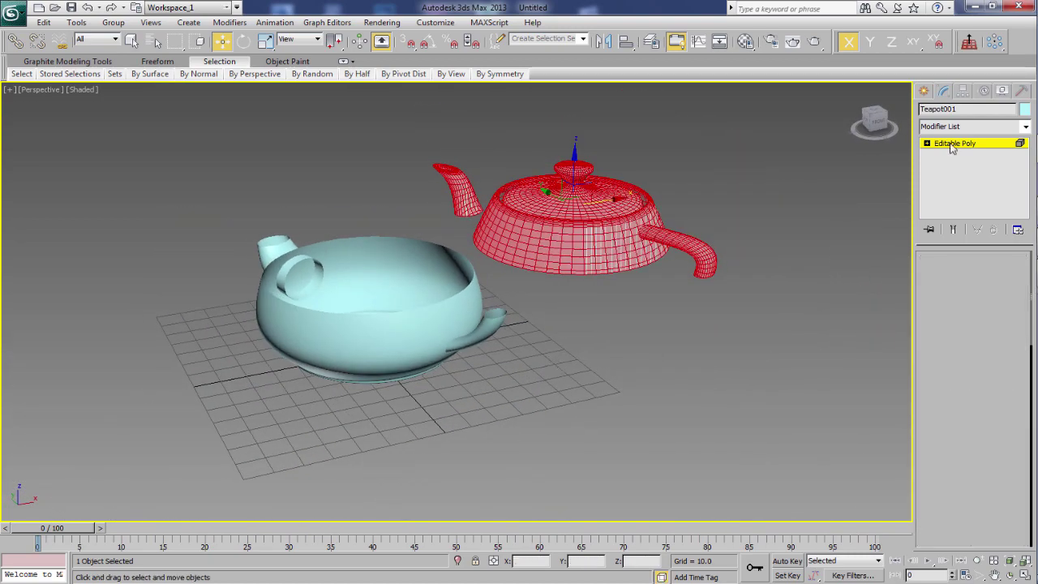
pyautogui.click(1025, 126)
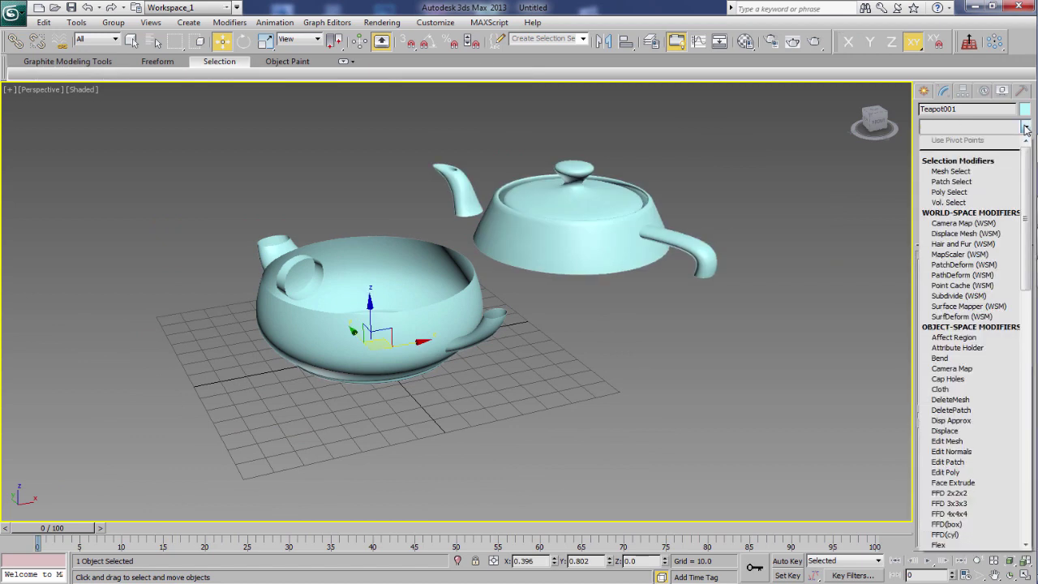
pyautogui.press('s')
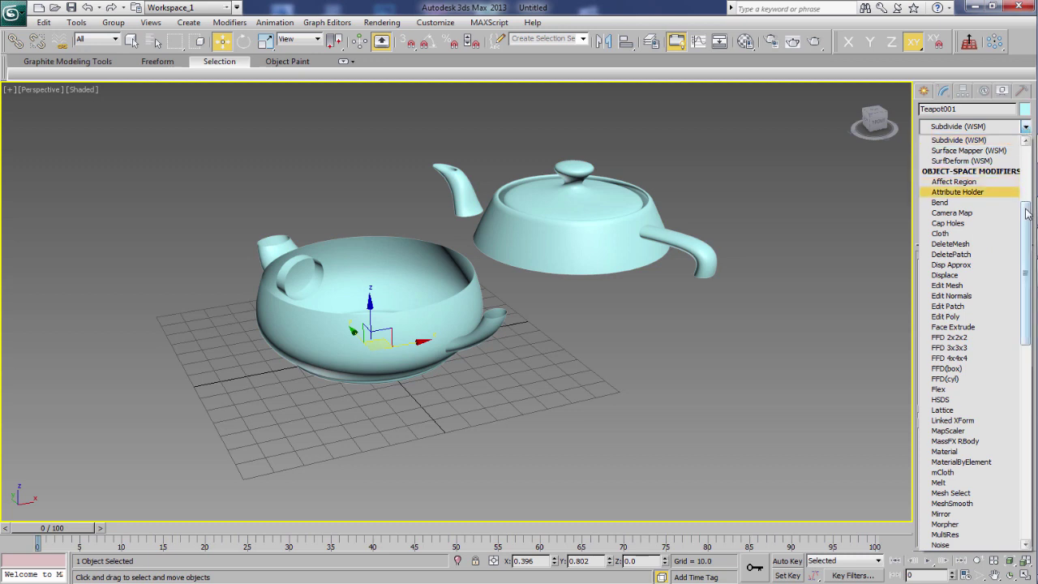
pyautogui.moveTo(1027, 223); pyautogui.dragTo(1020, 327)
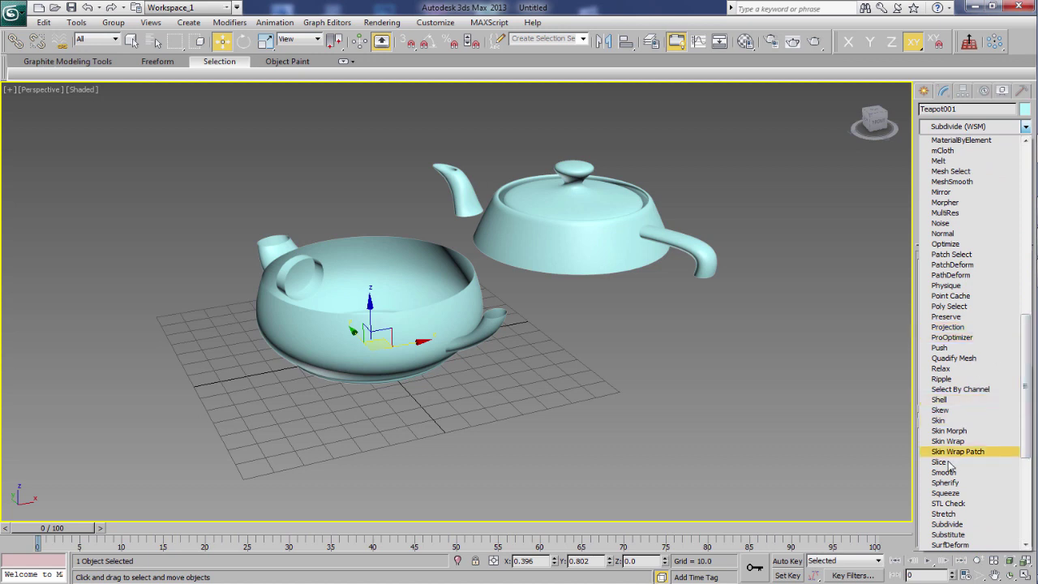
pyautogui.click(998, 461)
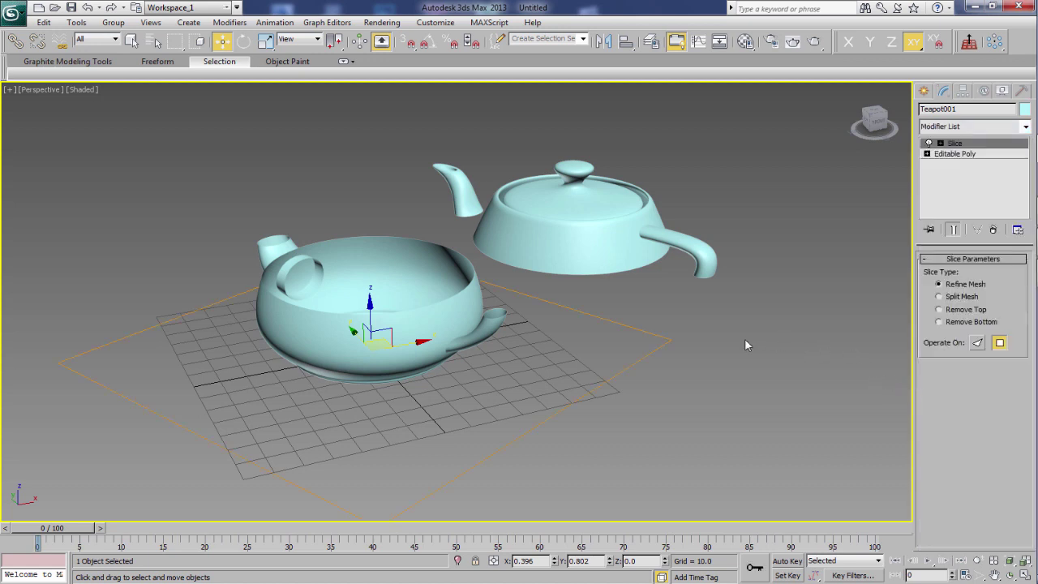
pyautogui.click(940, 144)
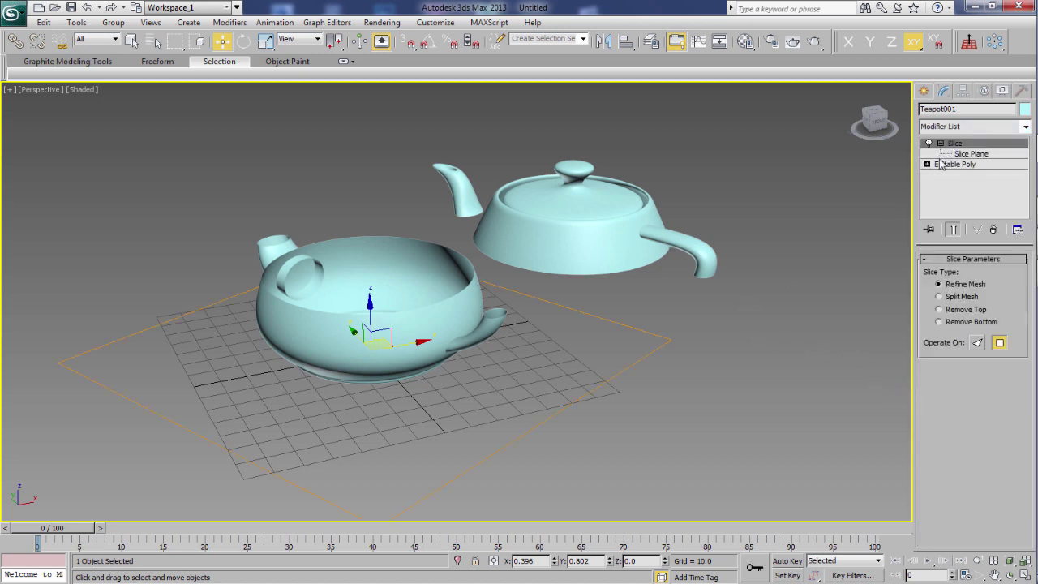
# - Select the slice plane, raise it, and move it over the upper teapot piece
pyautogui.click(968, 154)
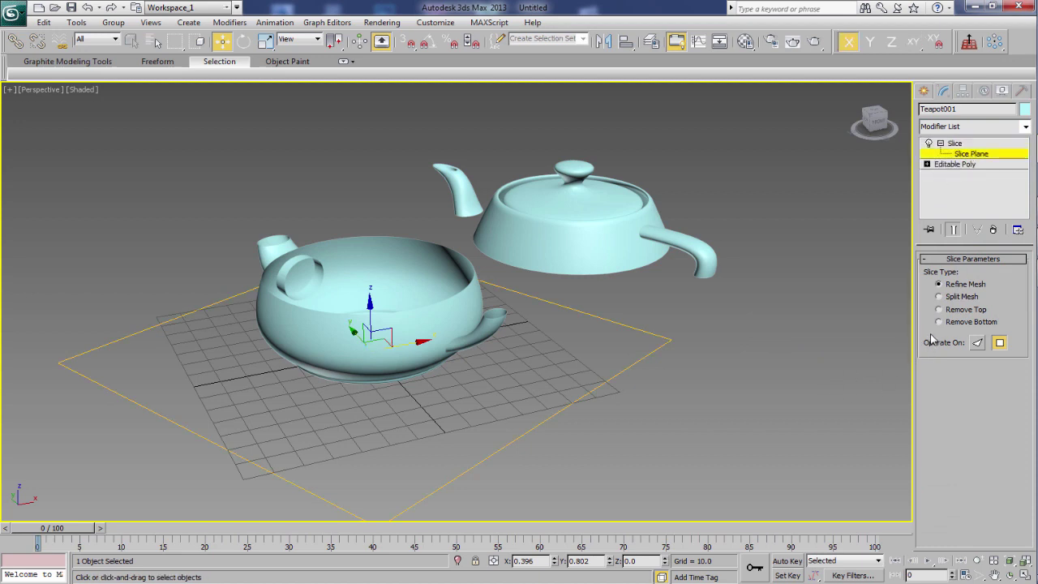
pyautogui.keyDown('alt'); pyautogui.moveTo(508, 375); pyautogui.dragTo(483, 358, button='middle'); pyautogui.keyUp('alt')
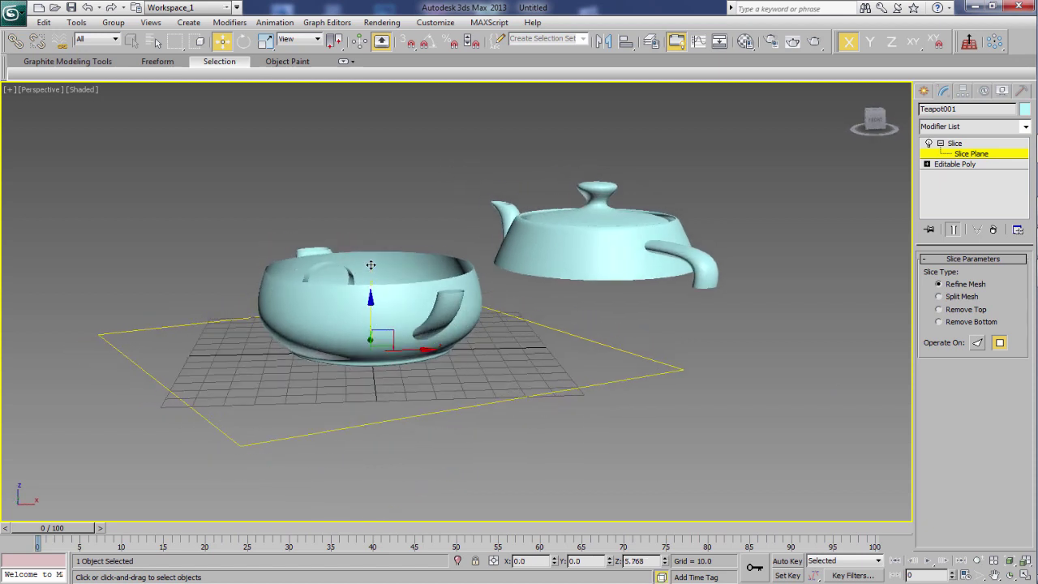
pyautogui.moveTo(370, 265); pyautogui.dragTo(380, 133)
pyautogui.moveTo(425, 298)
pyautogui.keyDown('alt'); pyautogui.mouseDown(button='middle')
pyautogui.moveTo(434, 324)
pyautogui.moveTo(424, 260)
pyautogui.mouseUp(button='middle'); pyautogui.keyUp('alt')
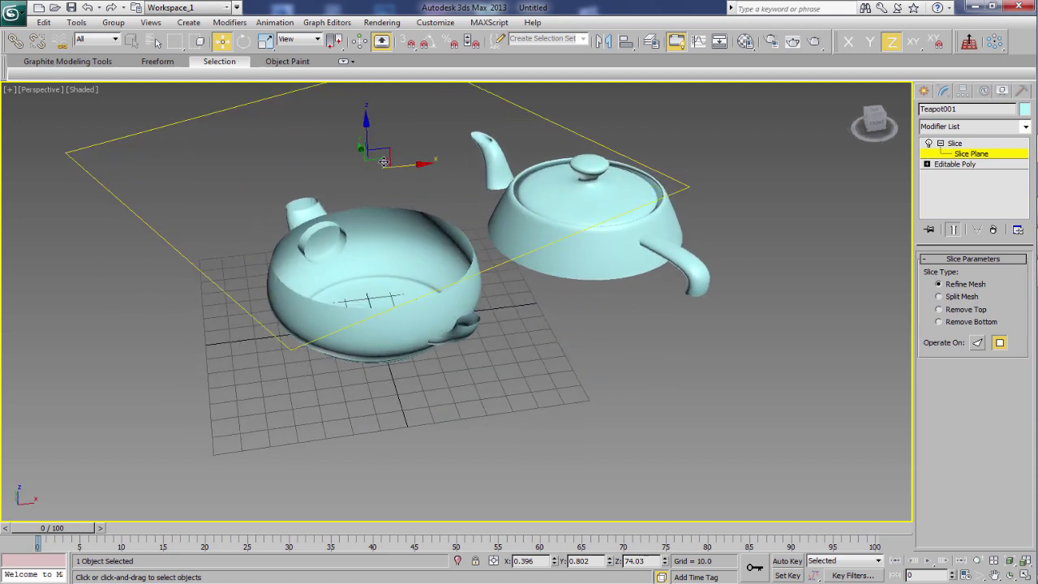
pyautogui.moveTo(383, 161); pyautogui.dragTo(600, 157)
# - Lower the slice plane below the teapot so Remove Top cuts the whole teapot away
pyautogui.moveTo(579, 322)
pyautogui.keyDown('alt'); pyautogui.mouseDown(button='middle')
pyautogui.moveTo(567, 297)
pyautogui.moveTo(616, 319)
pyautogui.mouseUp(button='middle'); pyautogui.keyUp('alt')
pyautogui.keyDown('alt'); pyautogui.moveTo(563, 349); pyautogui.dragTo(495, 409, button='middle'); pyautogui.keyUp('alt')
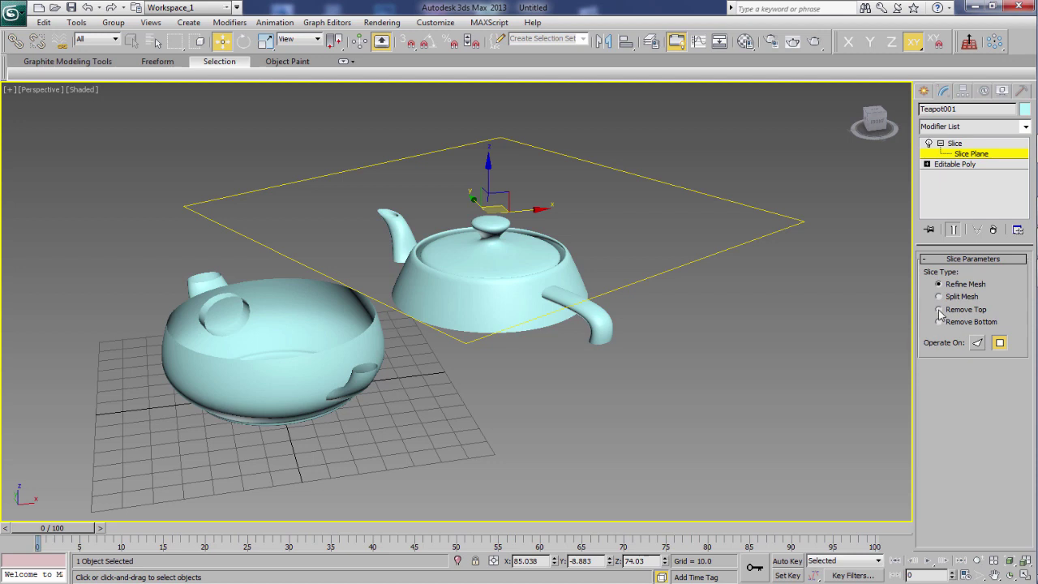
pyautogui.moveTo(622, 378); pyautogui.dragTo(565, 303, button='middle')
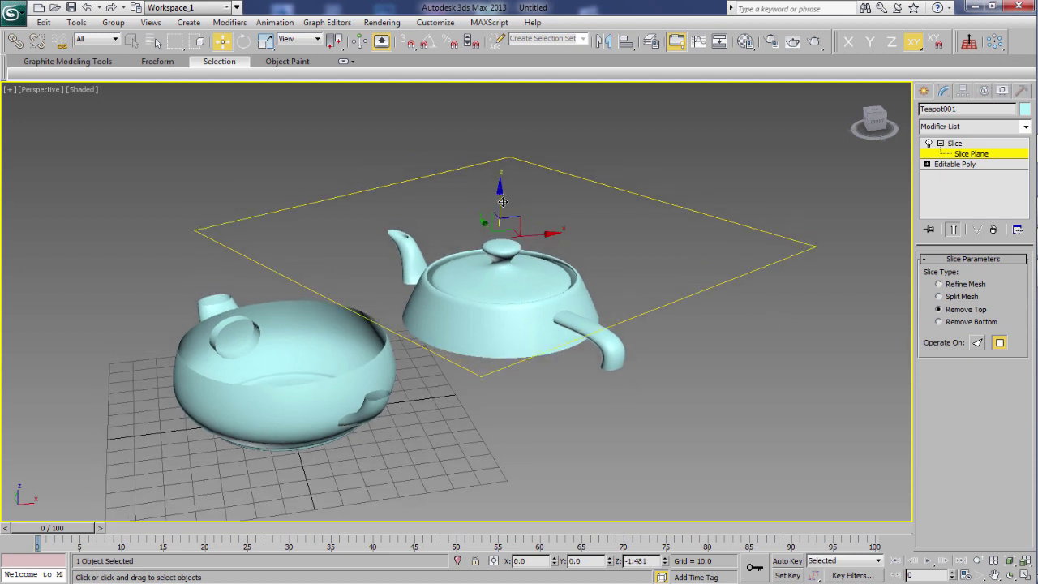
pyautogui.moveTo(499, 189)
pyautogui.mouseDown()
pyautogui.moveTo(503, 335)
pyautogui.moveTo(504, 185)
pyautogui.moveTo(549, 184)
pyautogui.moveTo(528, 378)
pyautogui.moveTo(539, 381)
pyautogui.mouseUp()
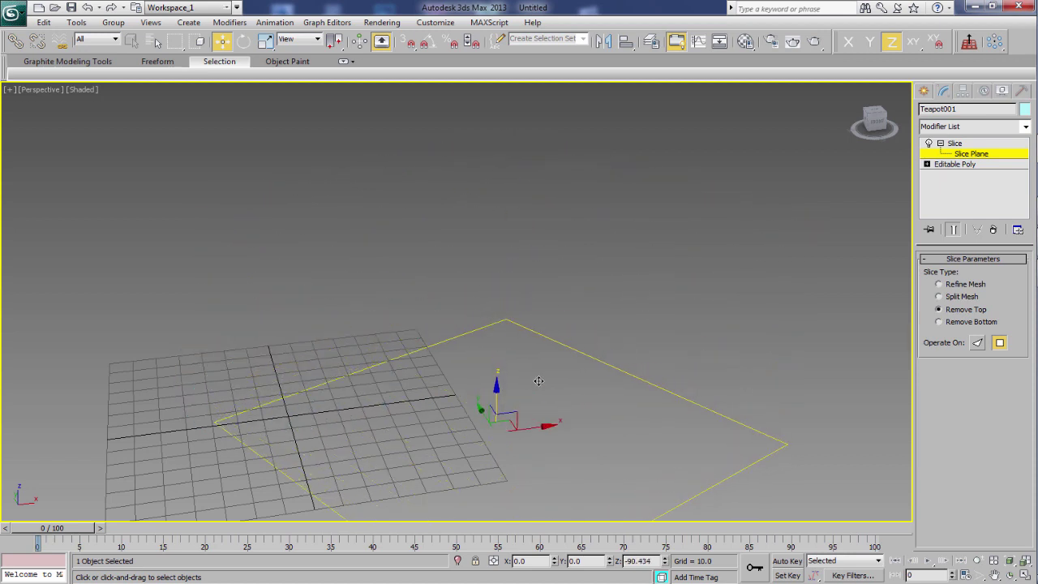
# - After trying Remove Bottom, use Remove Top with the plane near Z 50 to cut off the lid
pyautogui.click(939, 322)
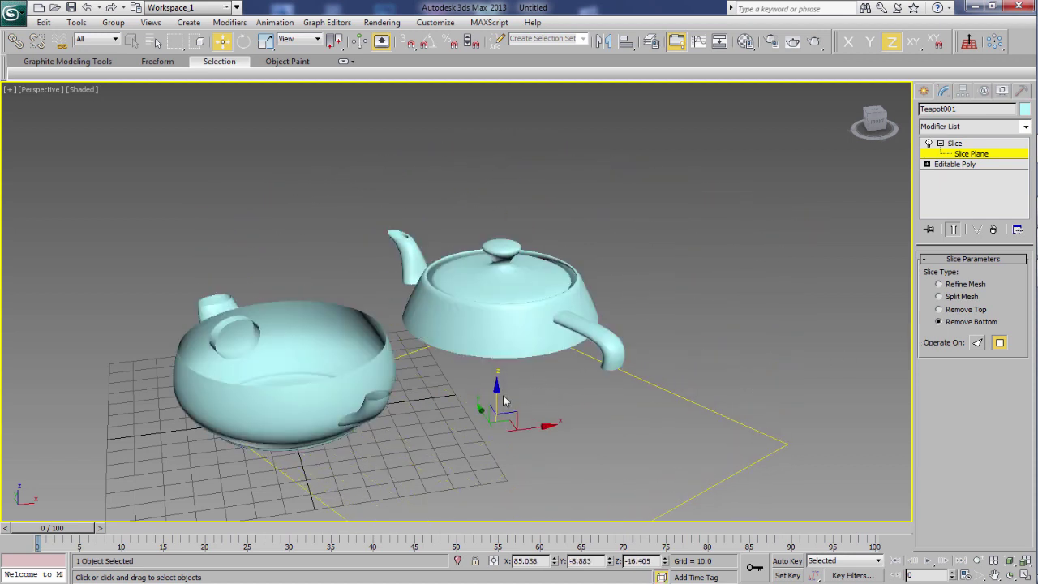
pyautogui.moveTo(500, 395)
pyautogui.mouseDown()
pyautogui.moveTo(497, 434)
pyautogui.moveTo(541, 140)
pyautogui.mouseUp()
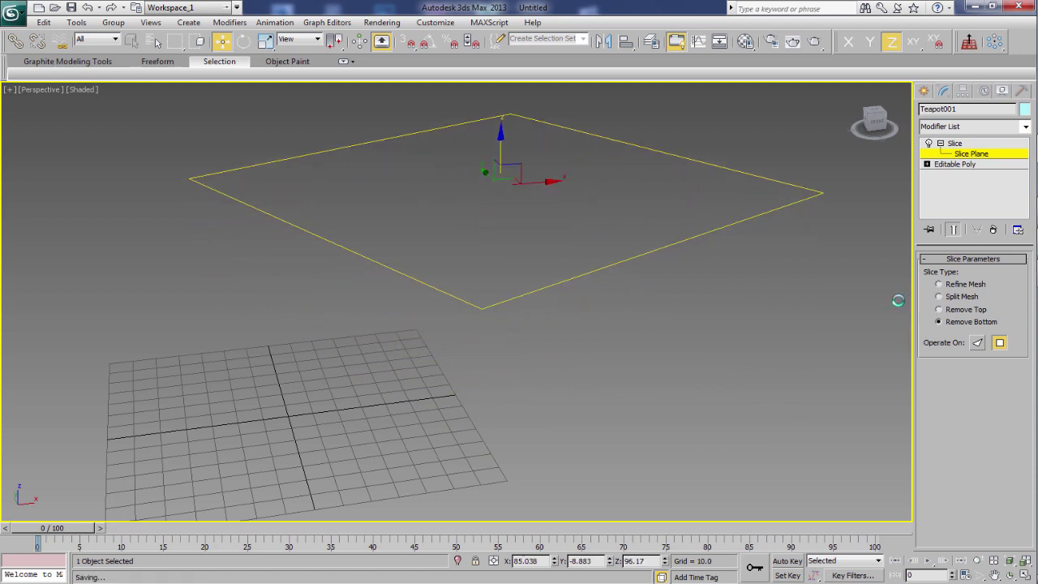
pyautogui.click(939, 310)
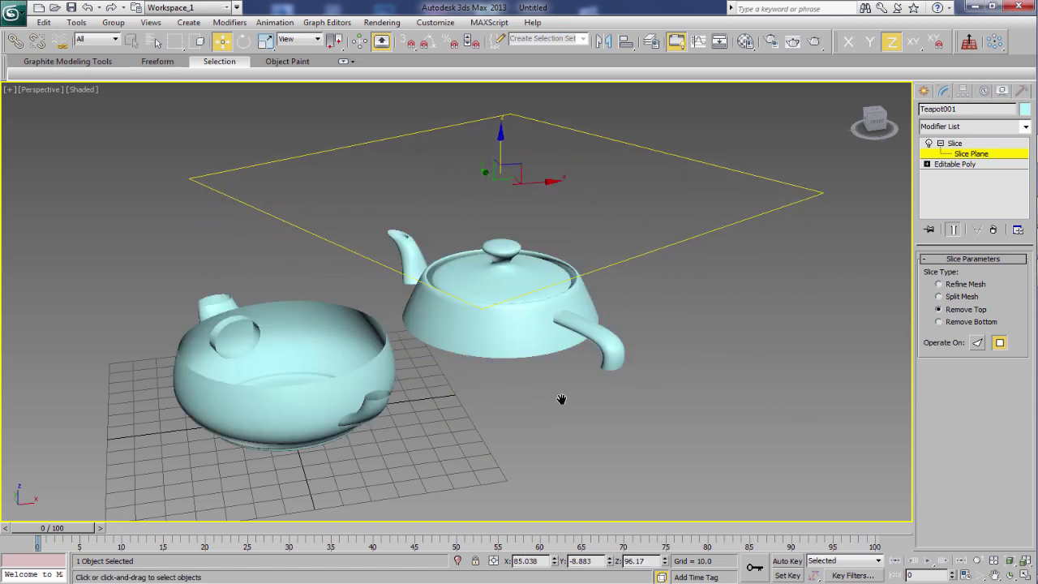
pyautogui.moveTo(561, 399); pyautogui.dragTo(635, 391, button='middle')
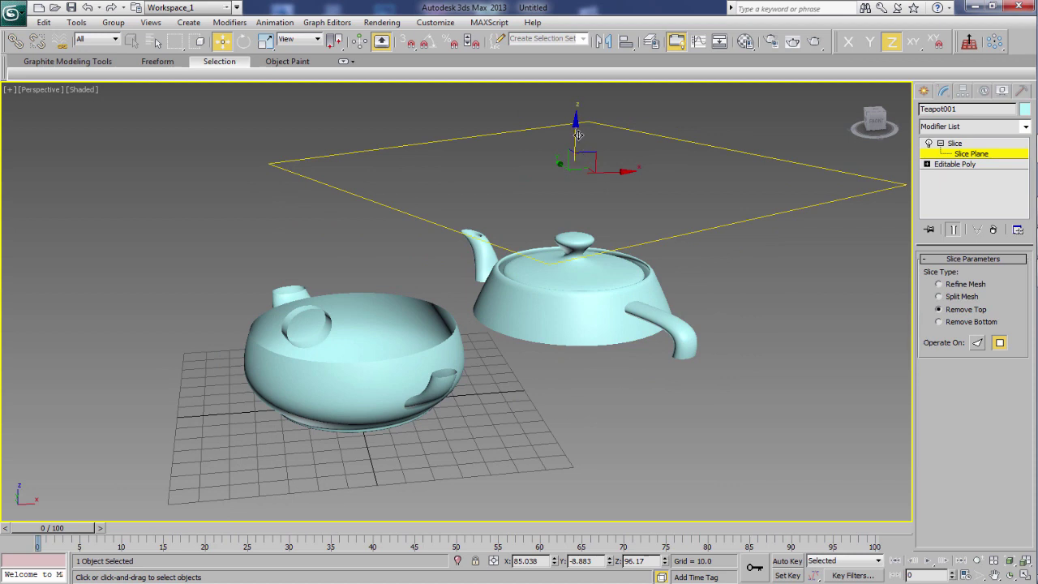
pyautogui.moveTo(576, 130); pyautogui.dragTo(575, 240)
pyautogui.moveTo(575, 390)
pyautogui.keyDown('alt'); pyautogui.mouseDown(button='middle')
pyautogui.moveTo(640, 413)
pyautogui.moveTo(690, 398)
pyautogui.moveTo(673, 408)
pyautogui.mouseUp(button='middle'); pyautogui.keyUp('alt')
pyautogui.moveTo(659, 418)
pyautogui.keyDown('alt'); pyautogui.mouseDown(button='middle')
pyautogui.moveTo(622, 430)
pyautogui.moveTo(633, 426)
pyautogui.mouseUp(button='middle'); pyautogui.keyUp('alt')
# - Exit slice-plane editing, deselect the teapot, zoom in on both pieces and turn off the grid
pyautogui.click(965, 156)
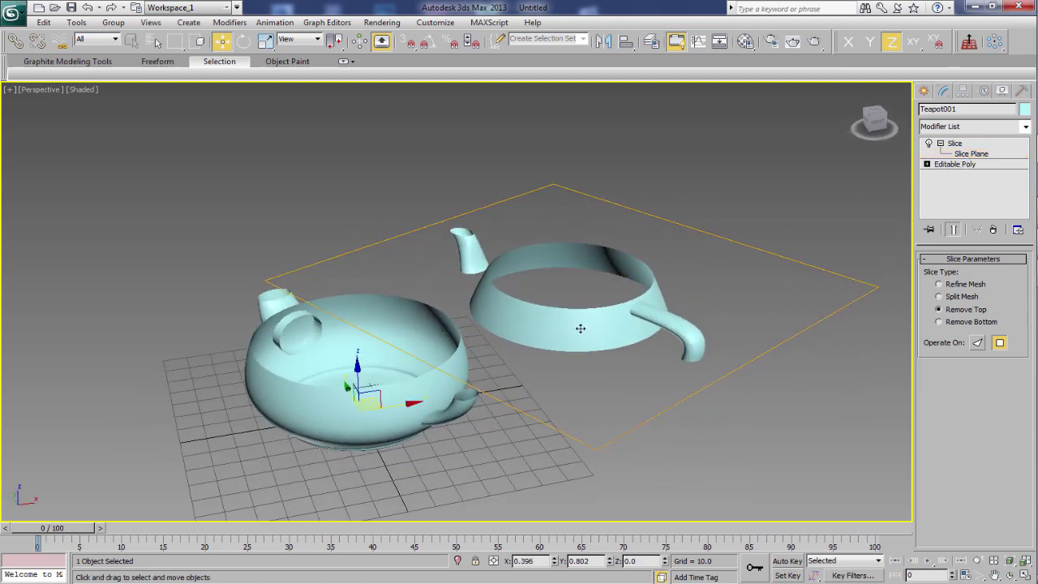
pyautogui.moveTo(531, 366)
pyautogui.keyDown('alt'); pyautogui.mouseDown(button='middle')
pyautogui.moveTo(541, 397)
pyautogui.moveTo(525, 396)
pyautogui.mouseUp(button='middle'); pyautogui.keyUp('alt')
pyautogui.click(549, 395)
pyautogui.scroll(2, 487, 390)
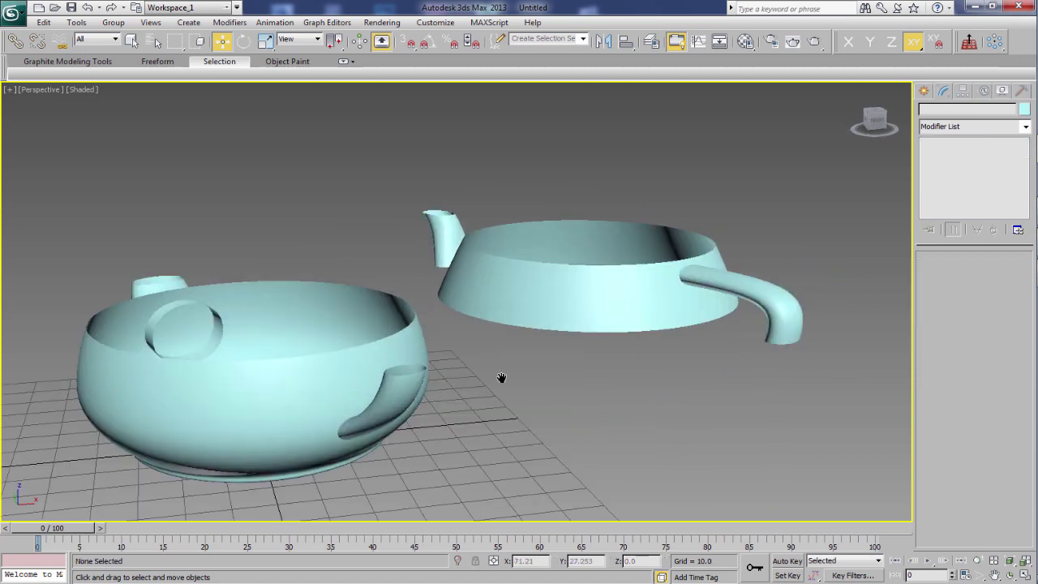
pyautogui.scroll(2, 498, 378)
pyautogui.scroll(2, 512, 391)
pyautogui.scroll(1, 508, 395)
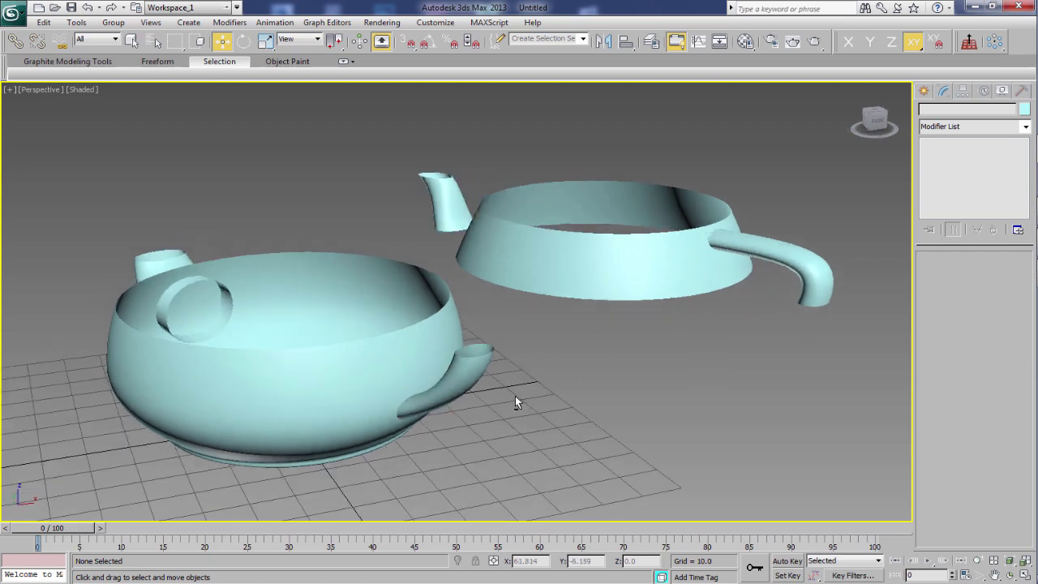
pyautogui.scroll(1, 515, 396)
pyautogui.press('g')
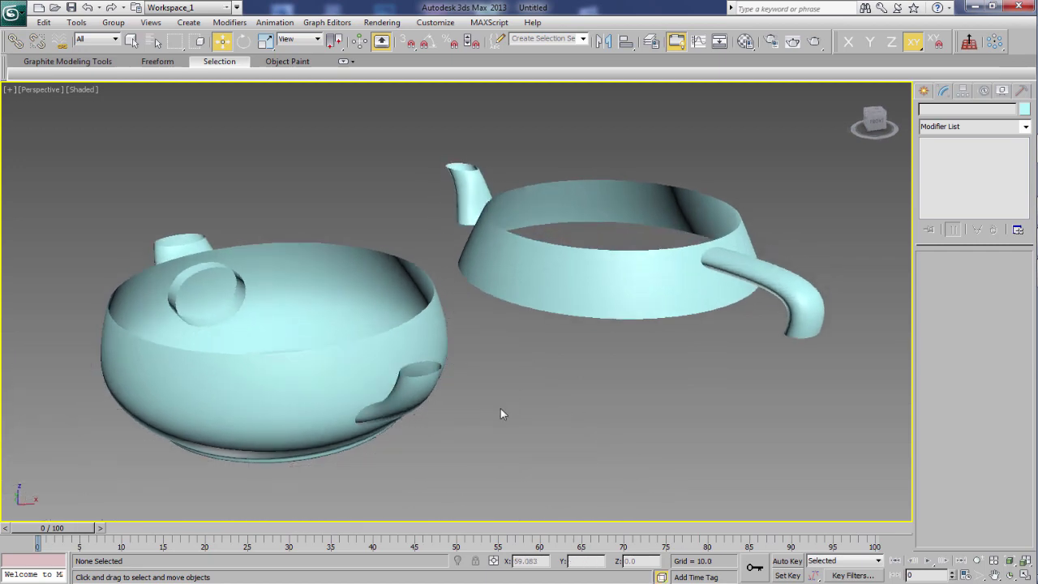
pyautogui.moveTo(501, 407)
pyautogui.keyDown('alt'); pyautogui.mouseDown(button='middle')
pyautogui.moveTo(485, 416)
pyautogui.moveTo(463, 402)
pyautogui.moveTo(456, 419)
pyautogui.moveTo(475, 398)
pyautogui.mouseUp(button='middle'); pyautogui.keyUp('alt')
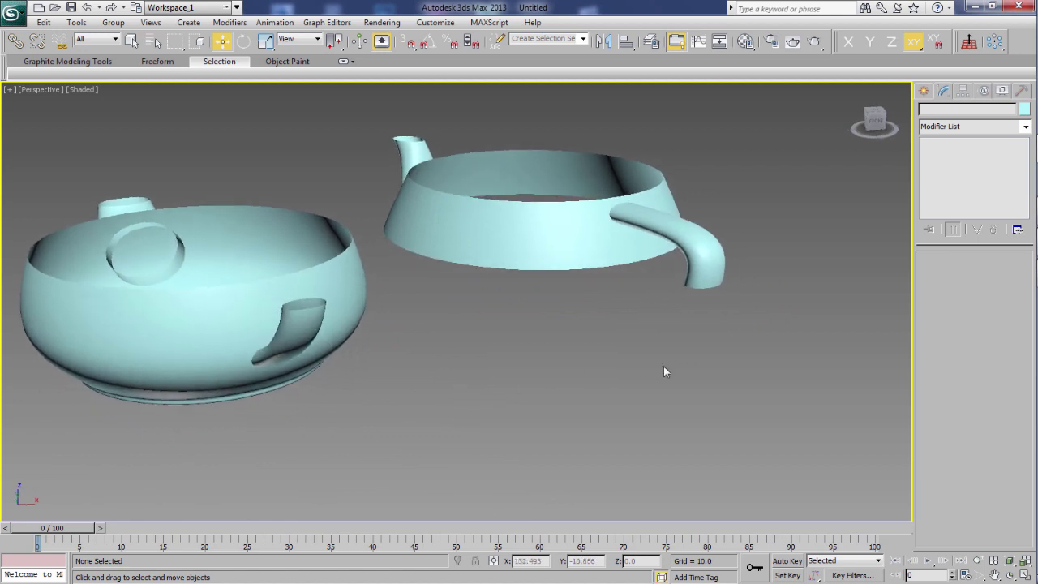